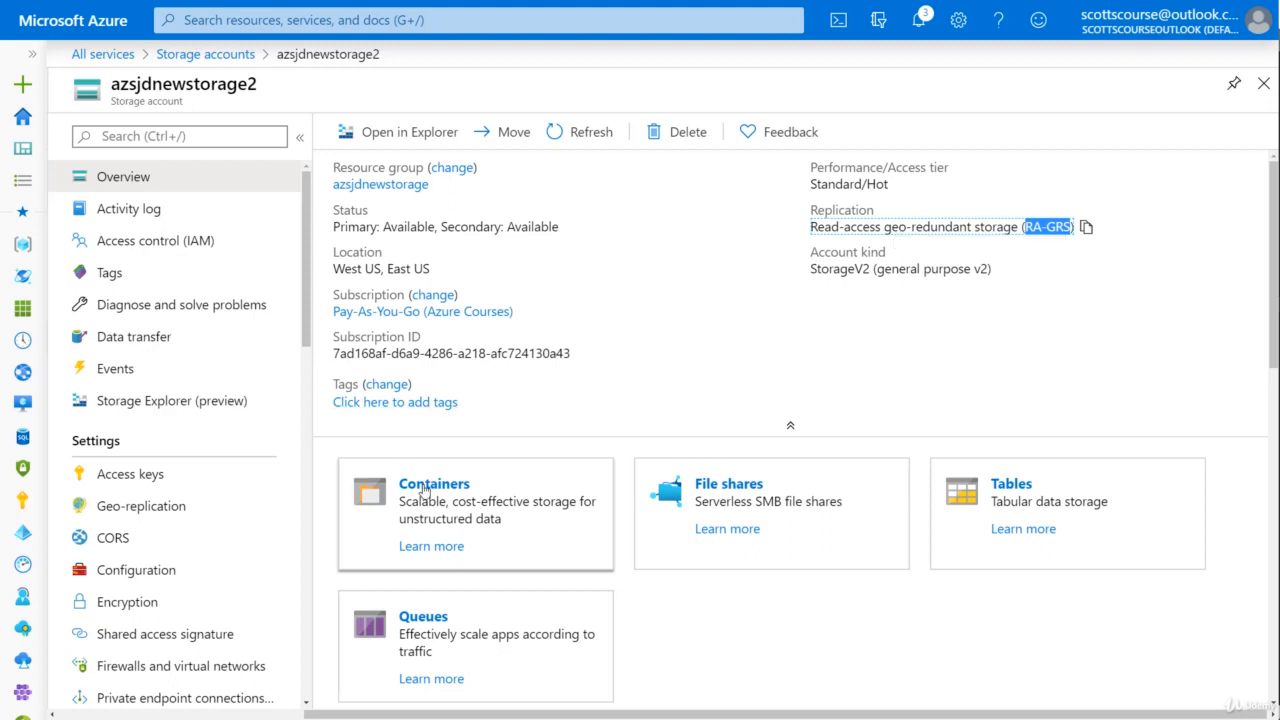
# Step: Open the container named new in the azsjdnewstorage2 storage account to view its blobs
pyautogui.click(441, 483)
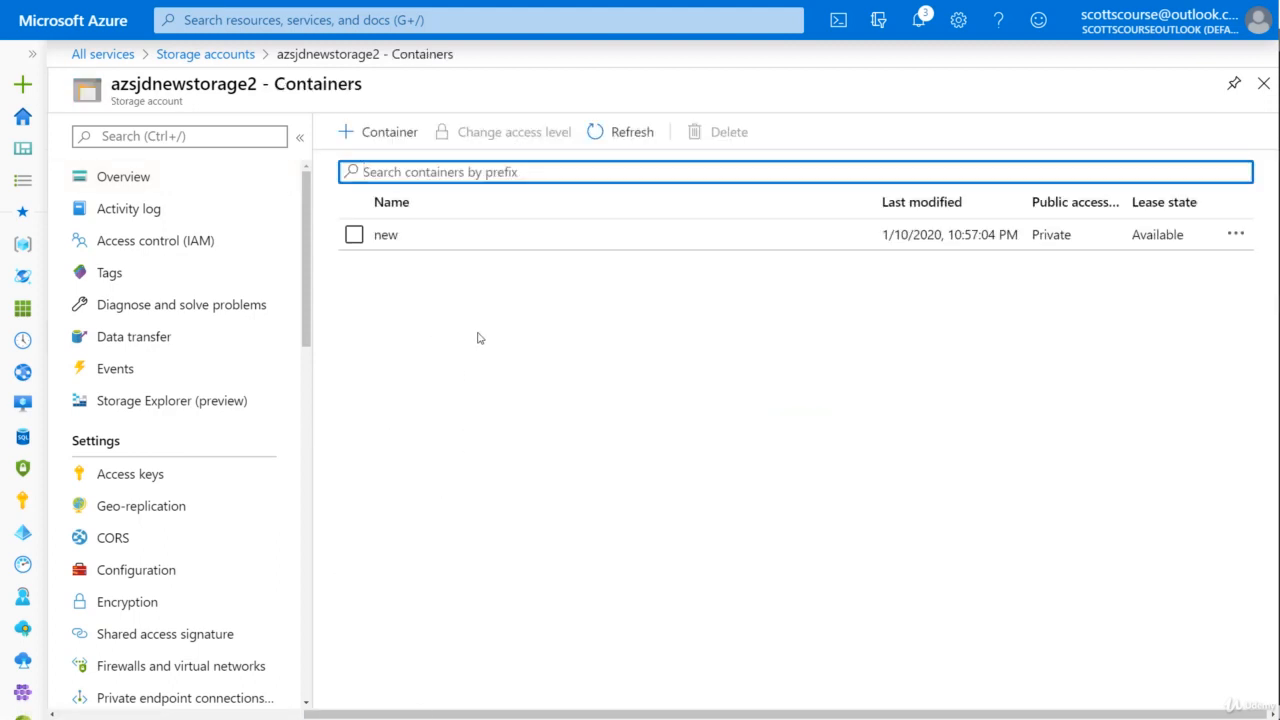
pyautogui.click(386, 240)
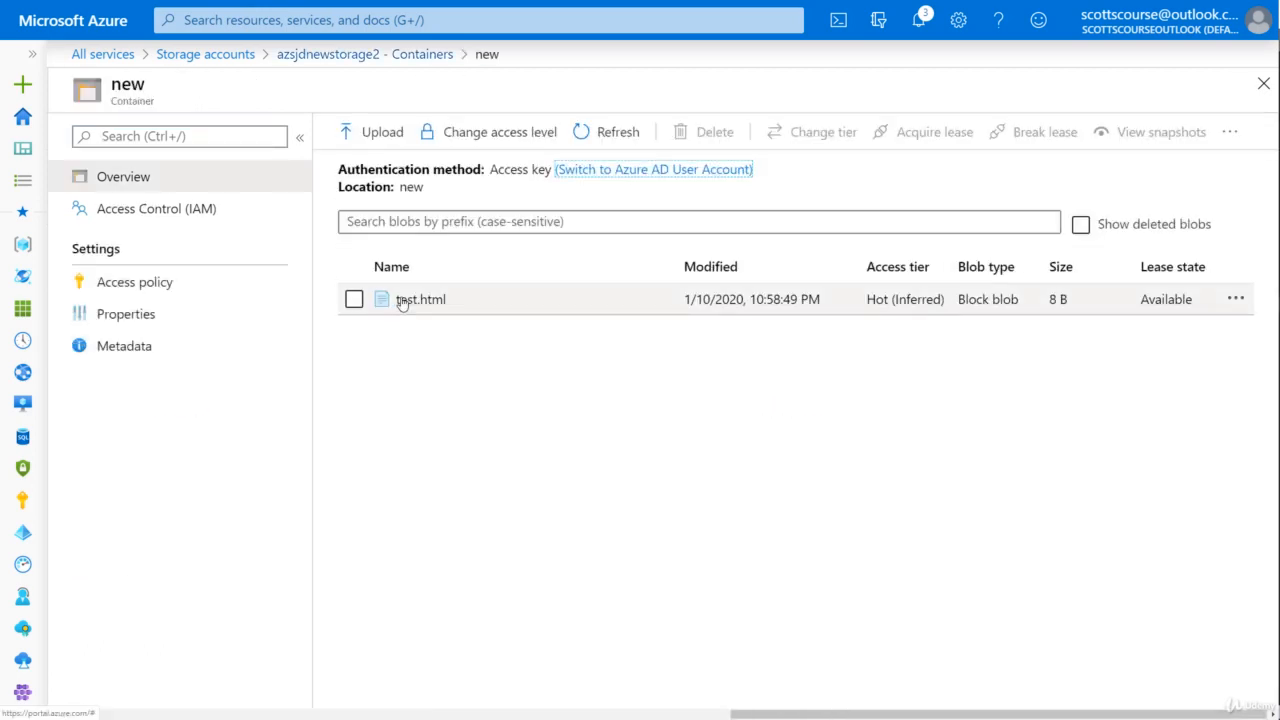
# Step: Return to the azsjdnewstorage2 storage account and open its properties at the Blob service endpoints
pyautogui.click(205, 54)
pyautogui.click(192, 392)
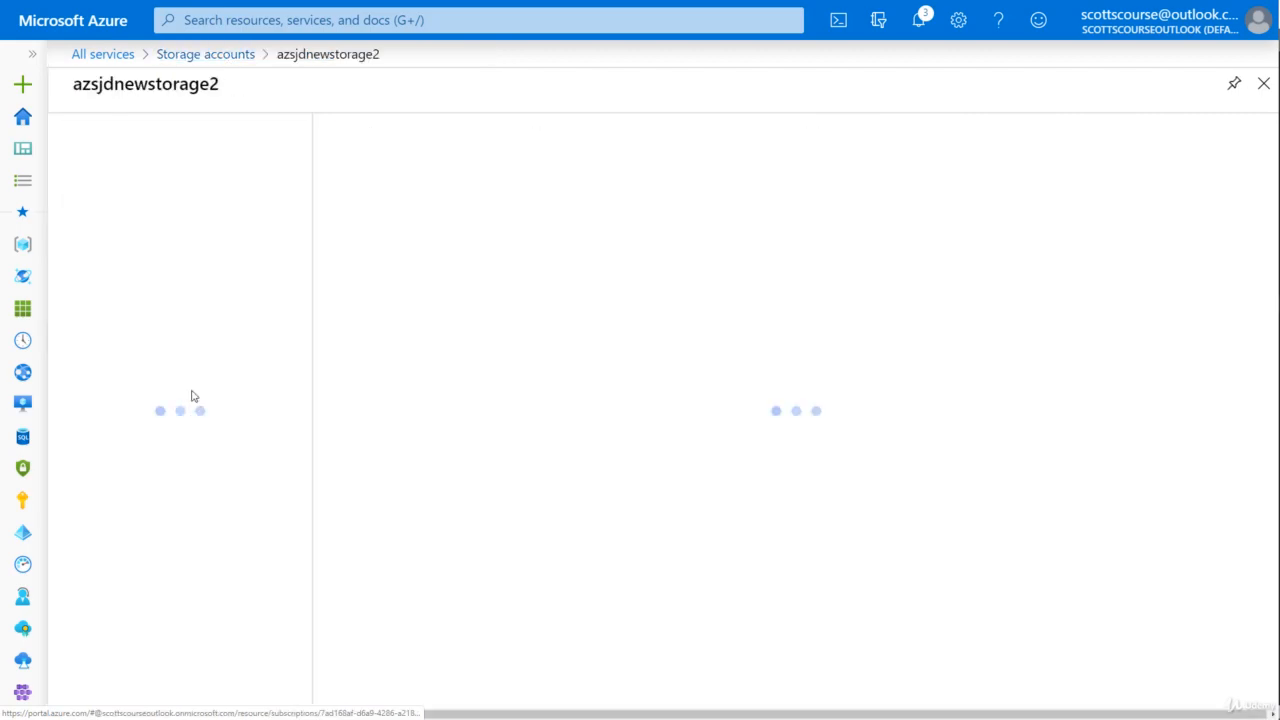
pyautogui.scroll(-3, 165, 503)
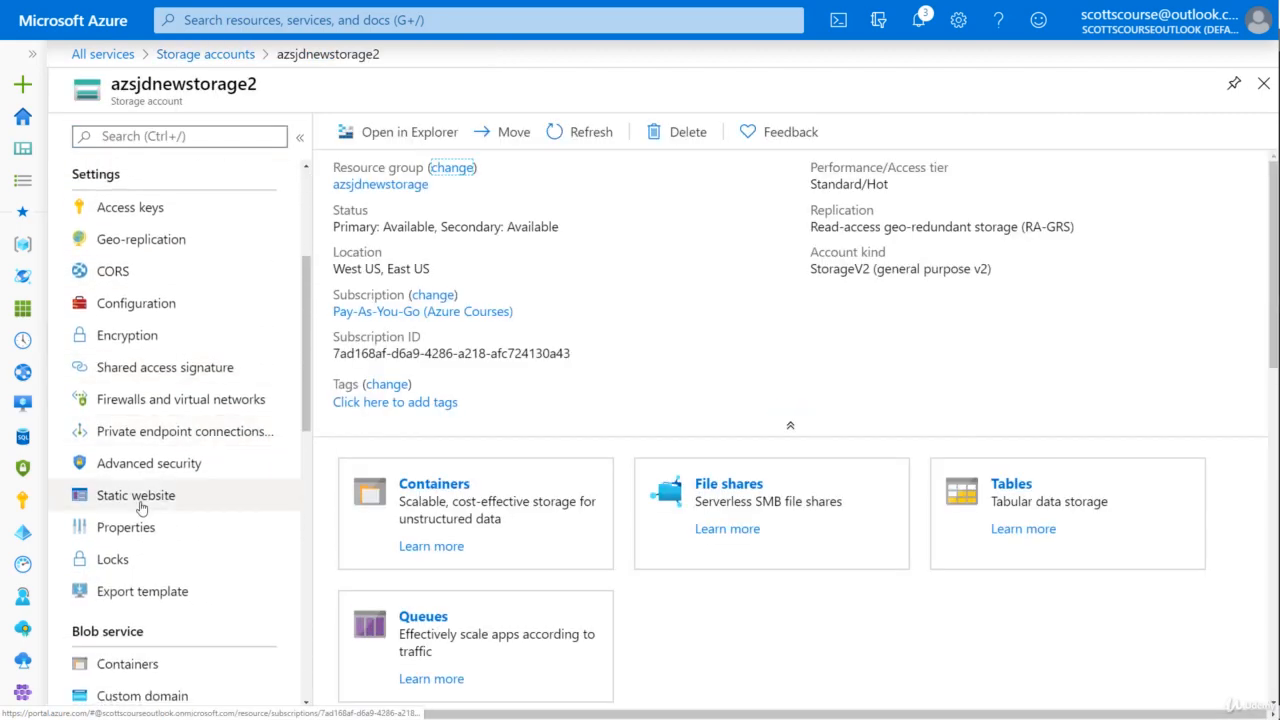
pyautogui.click(137, 528)
pyautogui.scroll(-1, 596, 270)
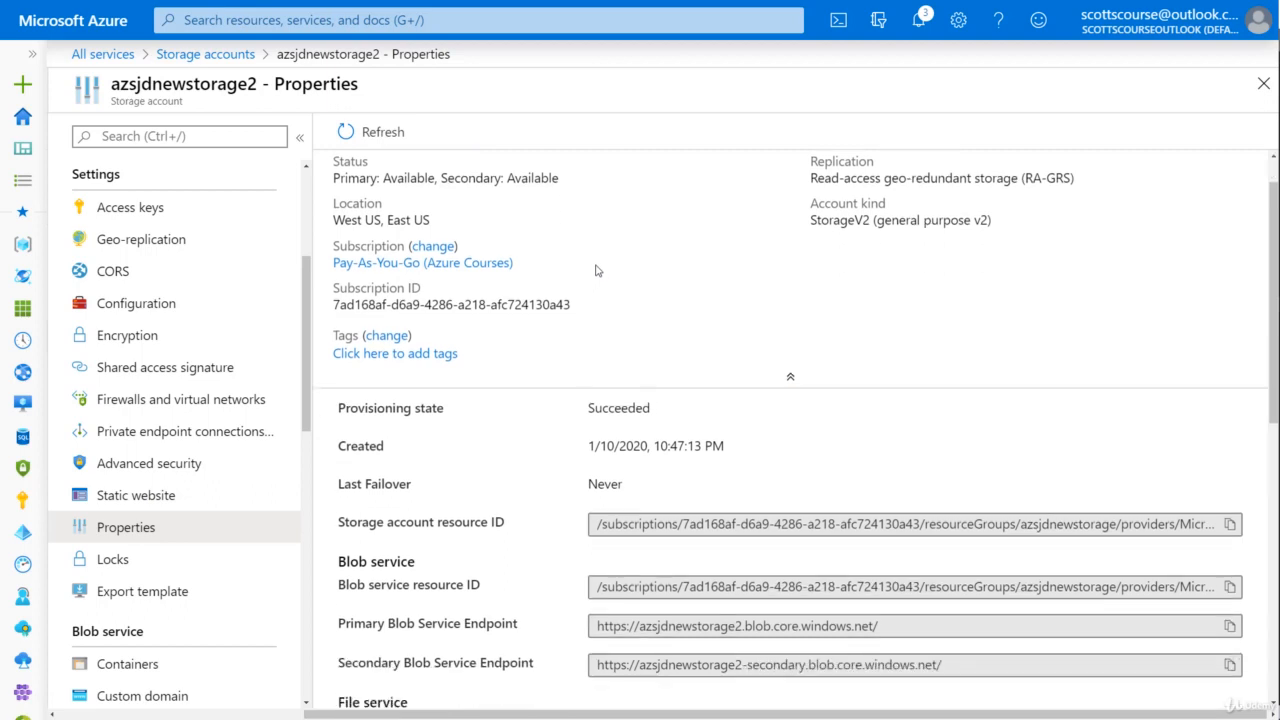
pyautogui.scroll(-4, 596, 270)
pyautogui.click(364, 411)
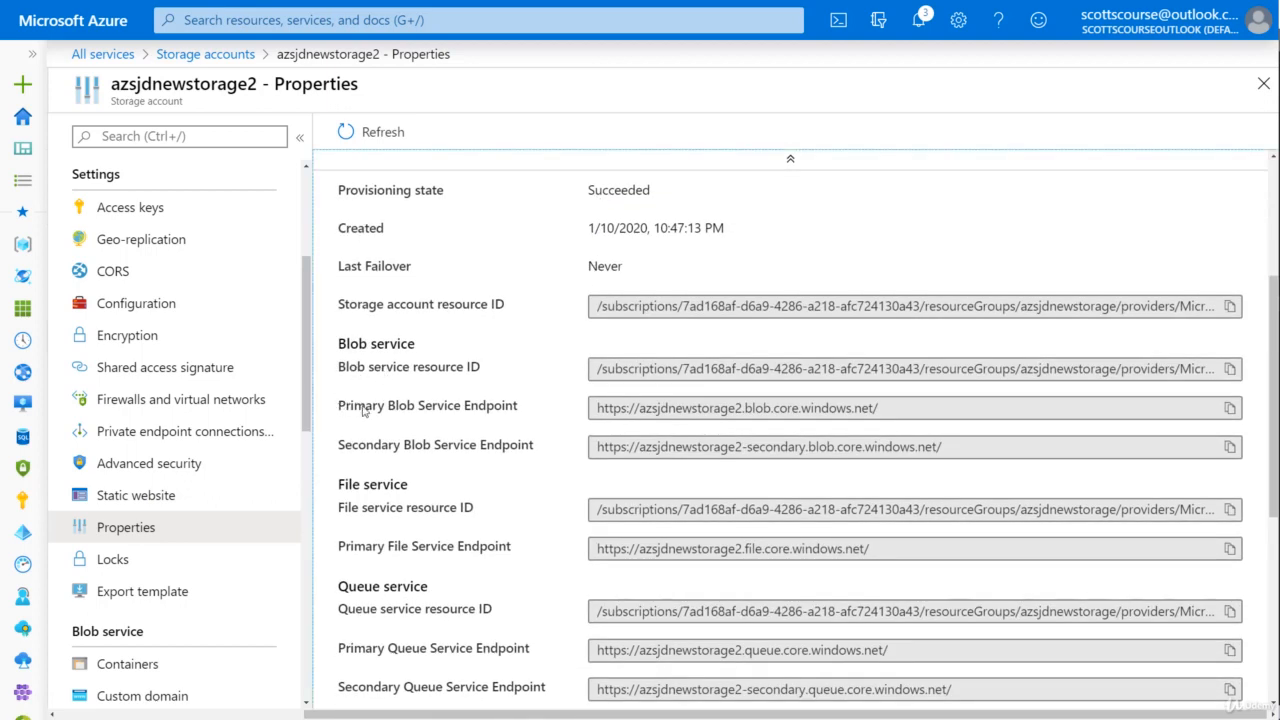
# Step: Compare the Primary and Secondary Blob Service Endpoint entries by highlighting their labels
pyautogui.moveTo(341, 407); pyautogui.dragTo(501, 401)
pyautogui.moveTo(339, 447); pyautogui.dragTo(531, 453)
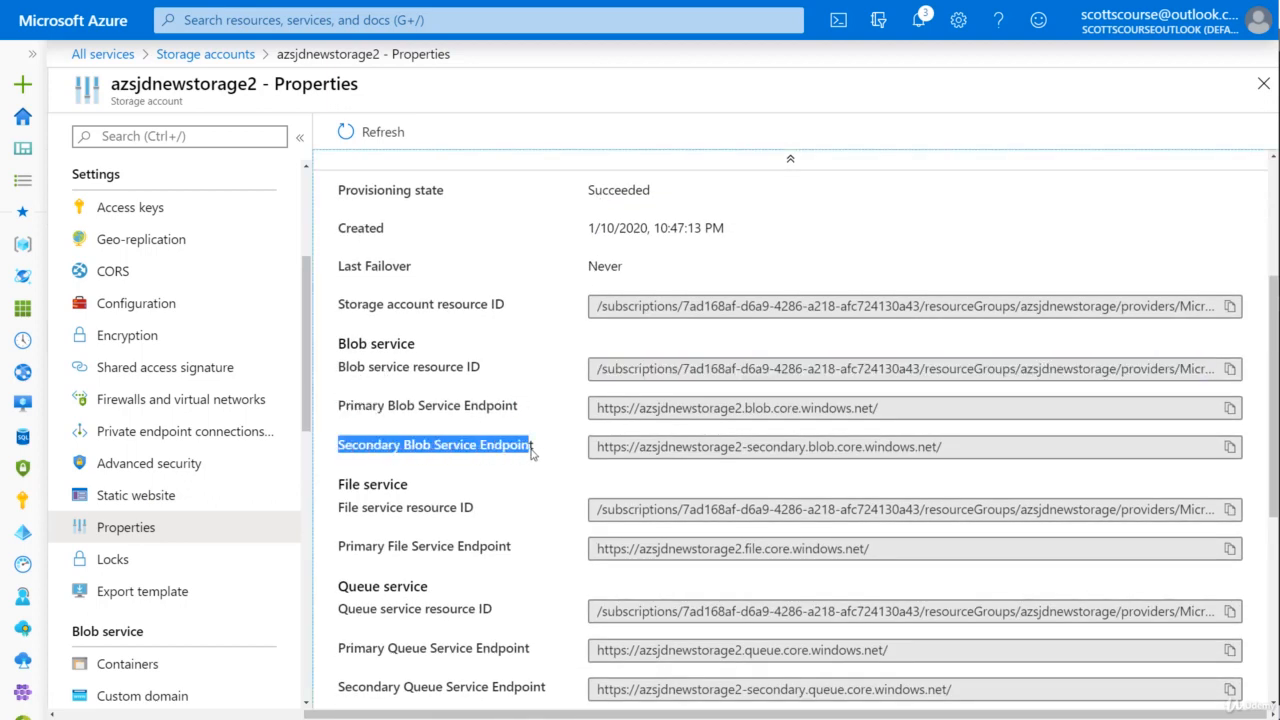
pyautogui.doubleClick(474, 406)
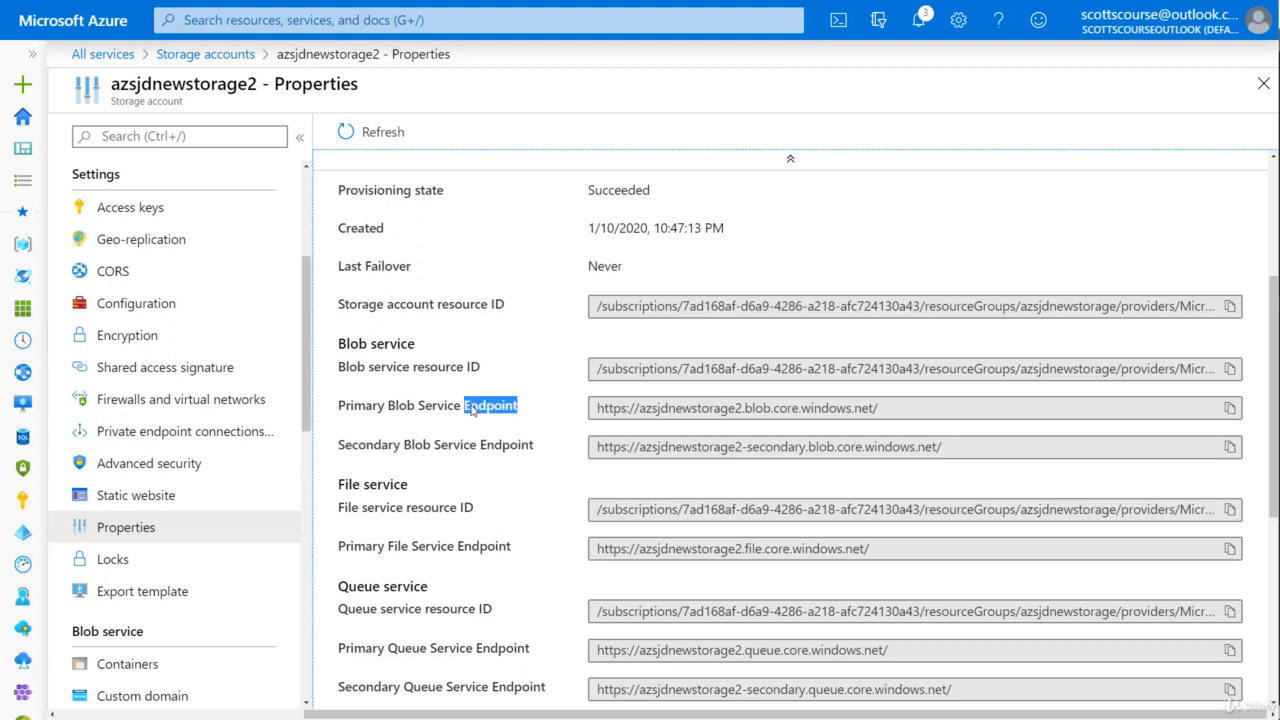
pyautogui.click(362, 410)
pyautogui.doubleClick(362, 410)
pyautogui.moveTo(340, 410); pyautogui.dragTo(531, 410)
pyautogui.doubleClick(368, 447)
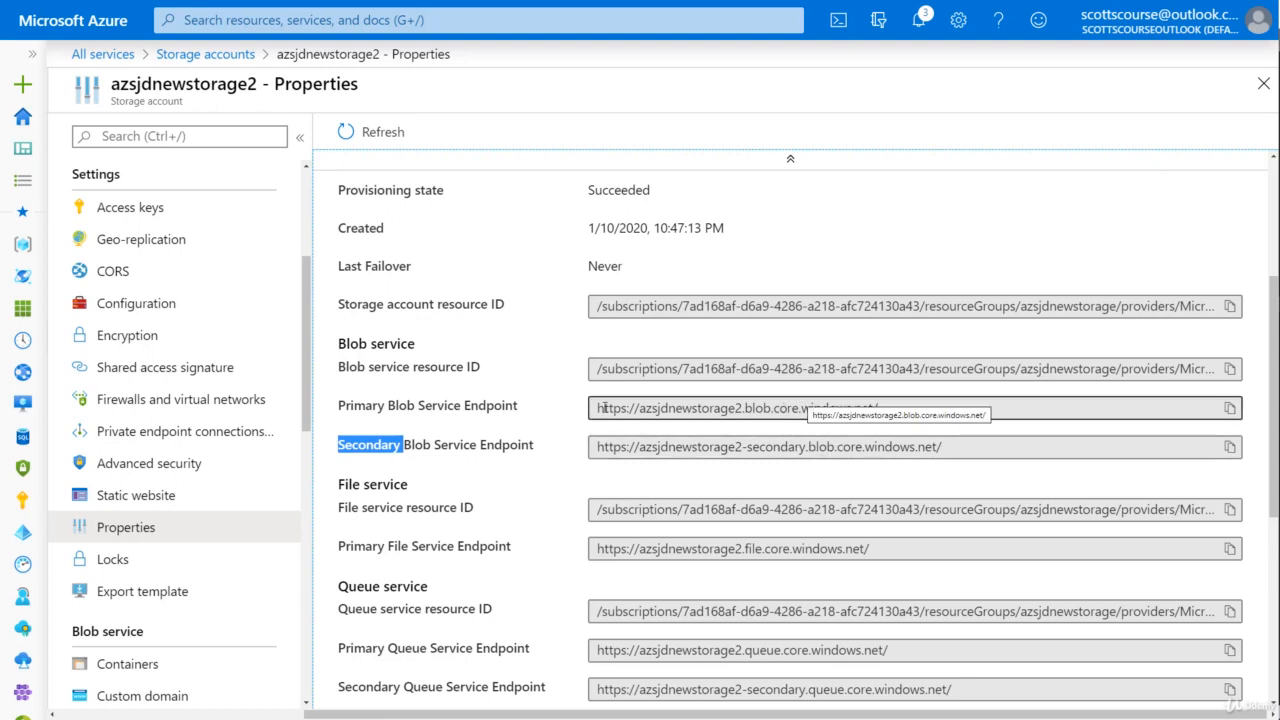
pyautogui.doubleClick(366, 406)
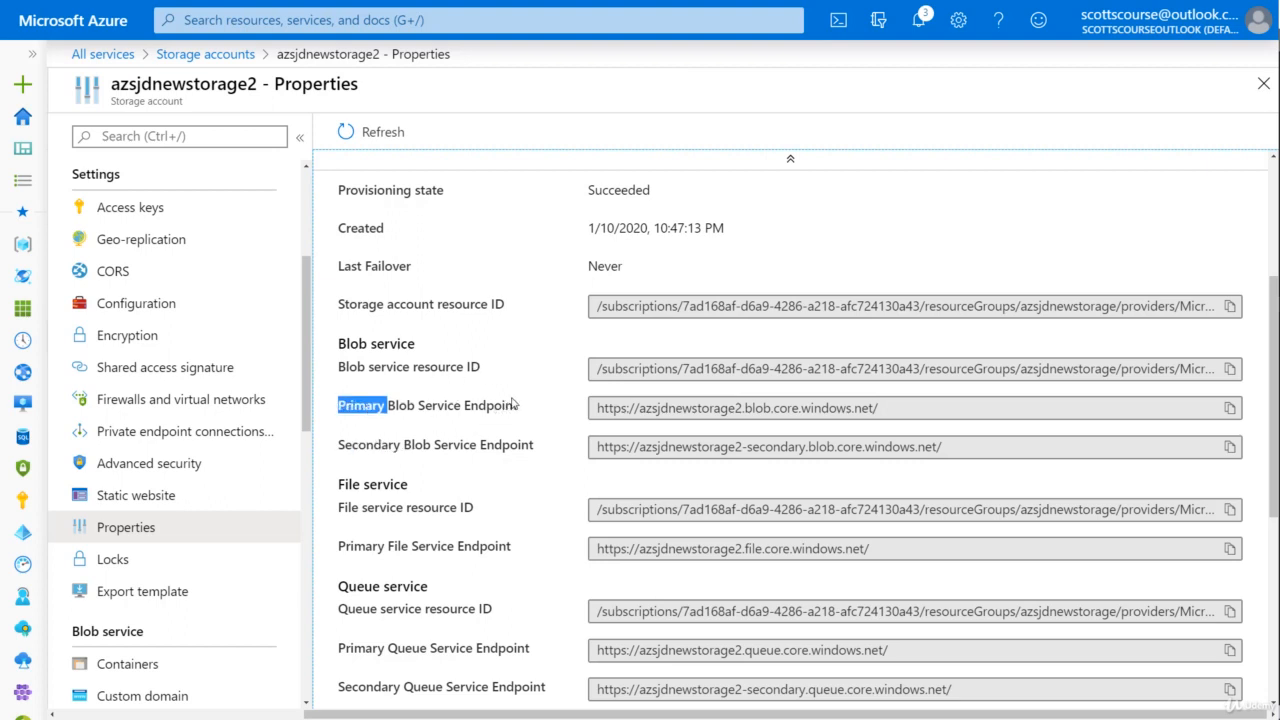
# Step: Review the endpoints of the other storage services, and highlight the Primary Blob Service Endpoint URL
pyautogui.scroll(-1, 512, 403)
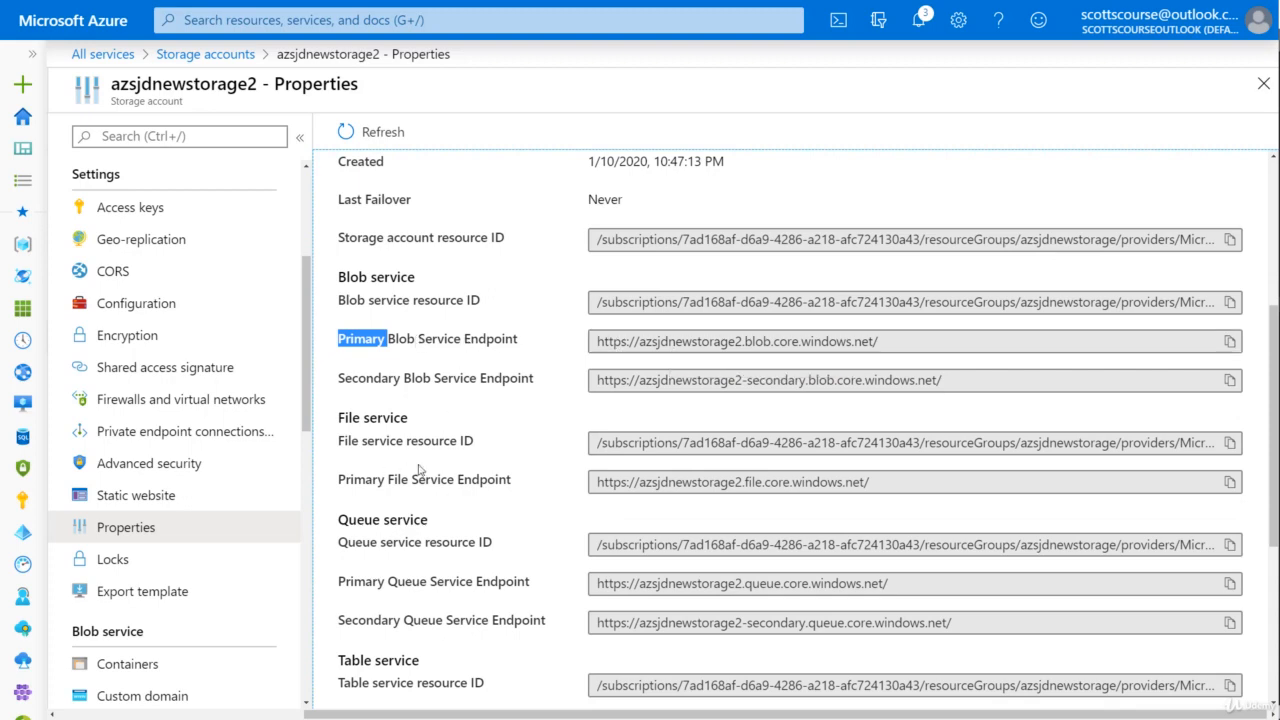
pyautogui.scroll(-4, 420, 470)
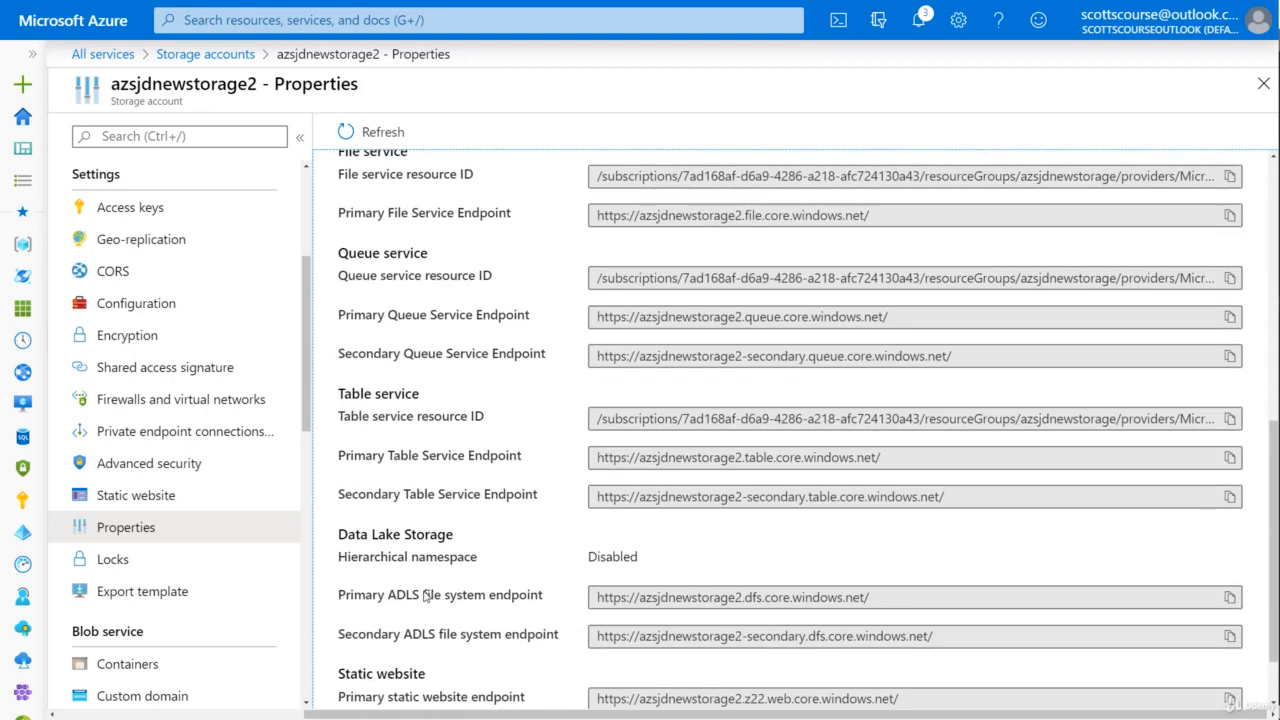
pyautogui.scroll(3, 426, 596)
pyautogui.doubleClick(700, 274)
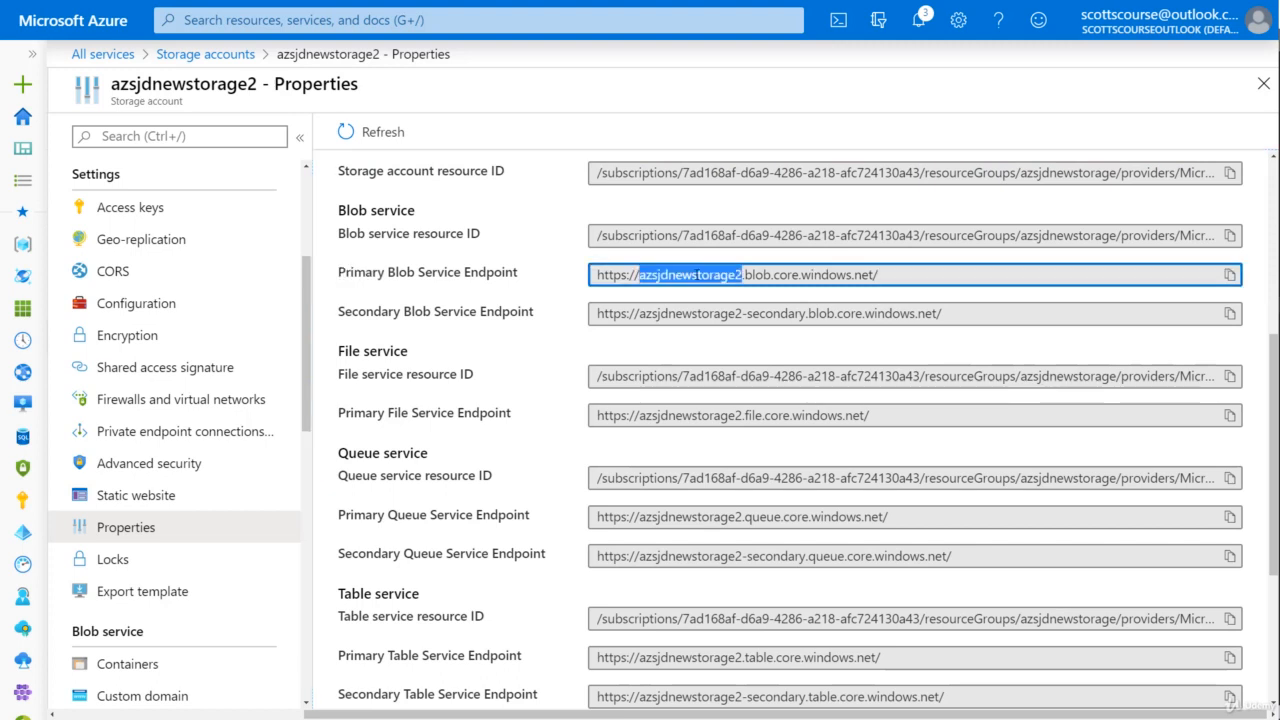
pyautogui.click(696, 273)
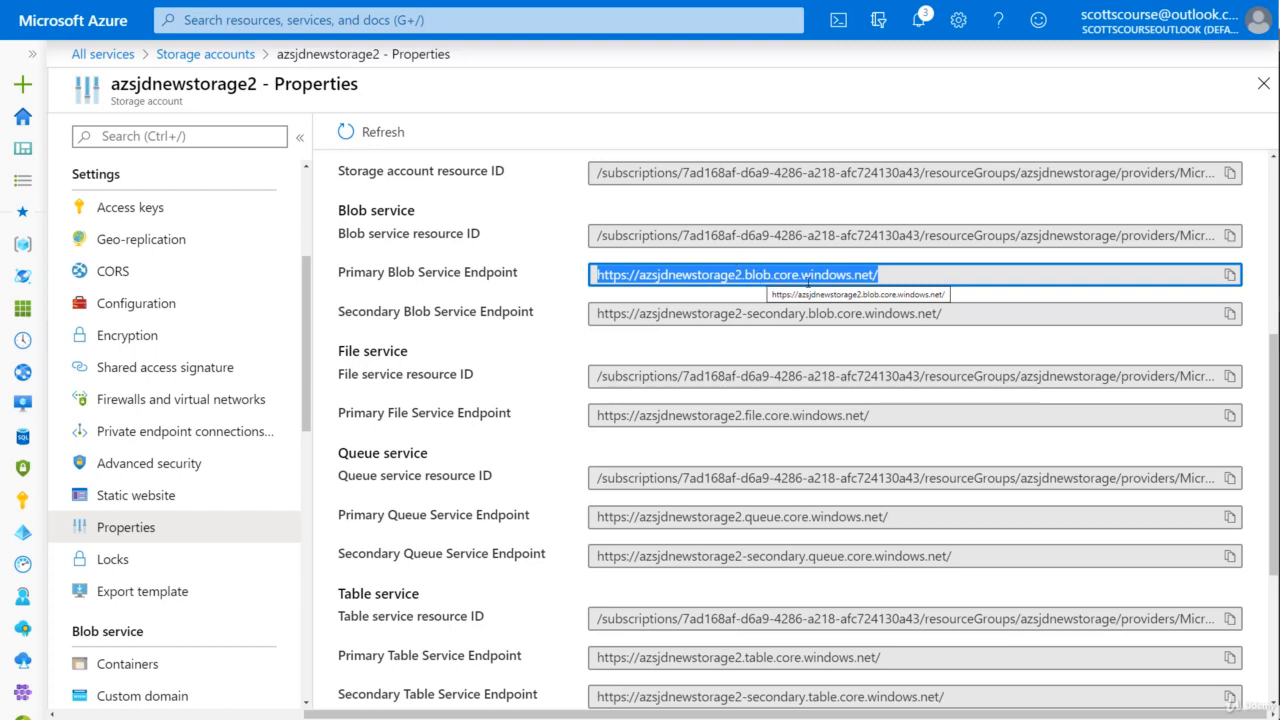
# Step: Regenerate the storage account's access key key1
pyautogui.click(124, 209)
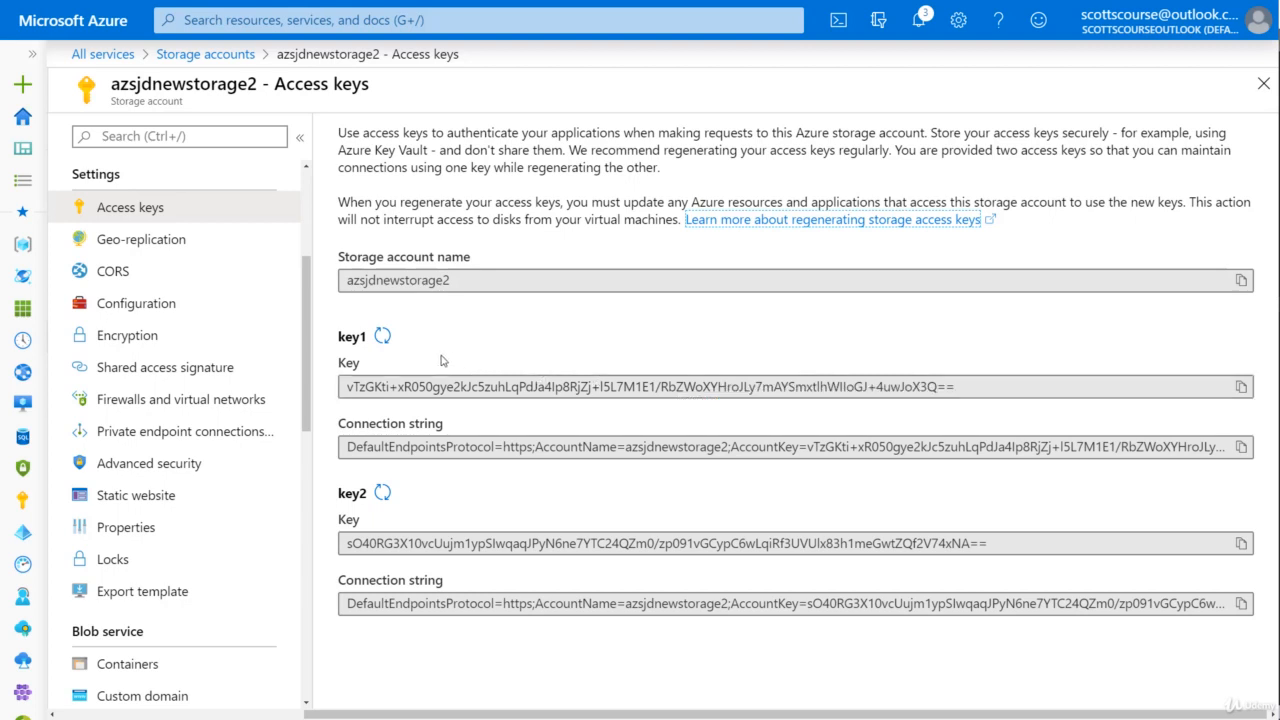
pyautogui.click(385, 339)
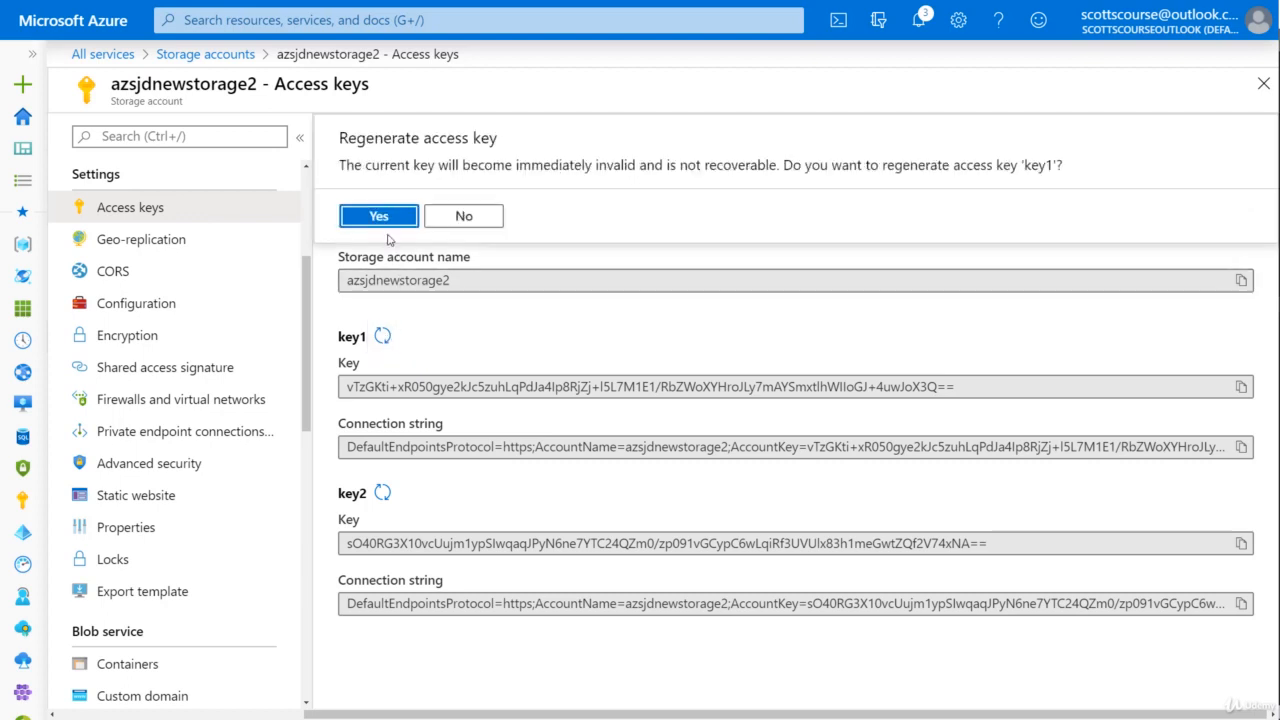
pyautogui.click(386, 218)
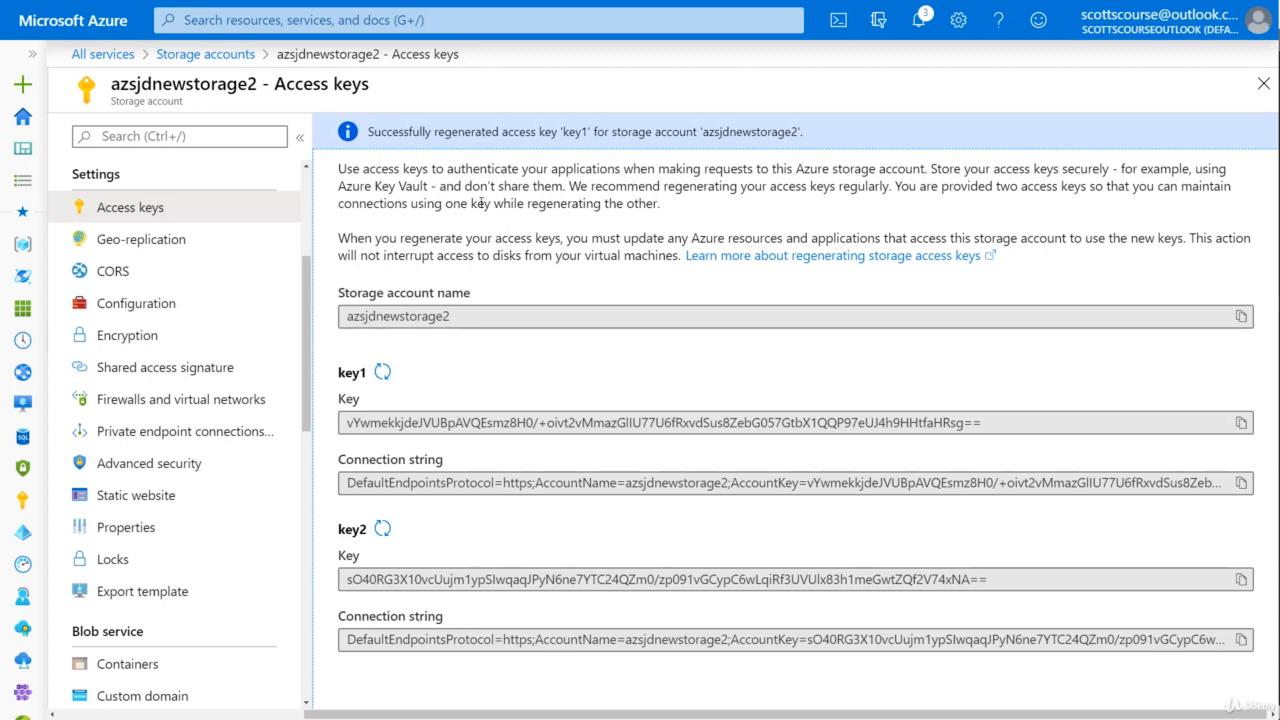
# Step: Open the account's shared access signature settings and allow only the Blob service, excluding File, Queue and Table
pyautogui.click(127, 374)
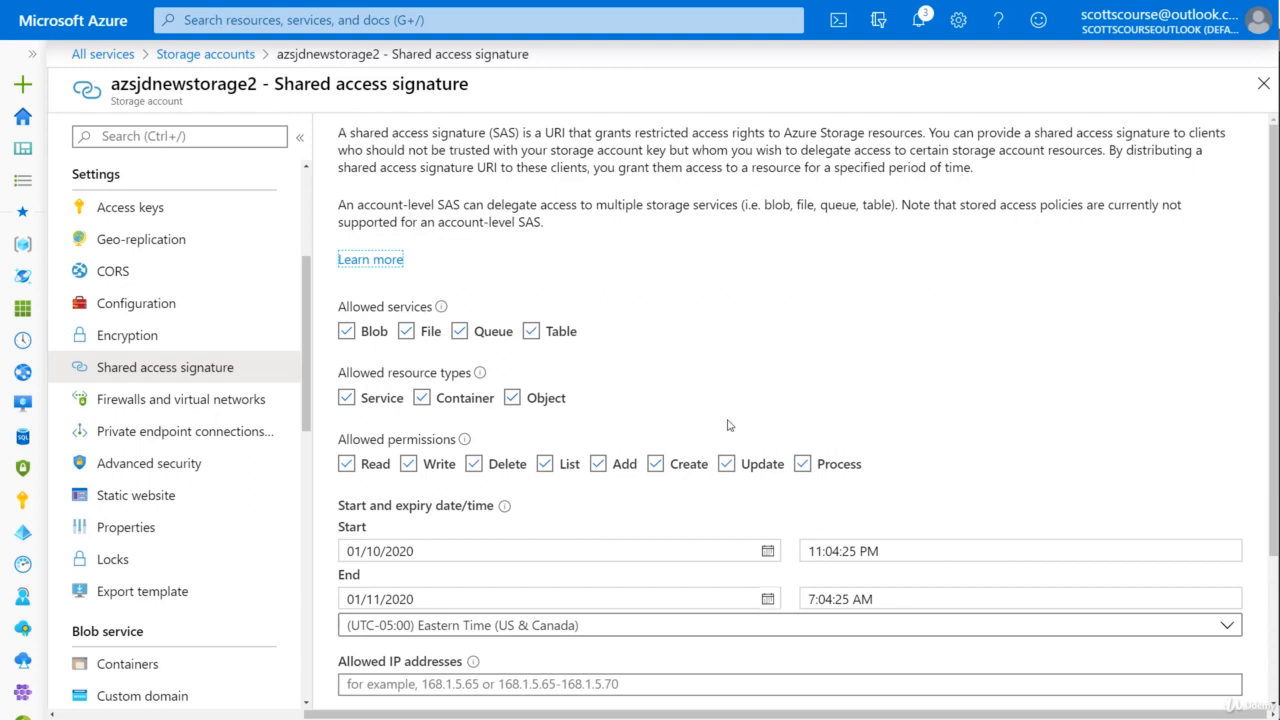
pyautogui.scroll(-1, 765, 408)
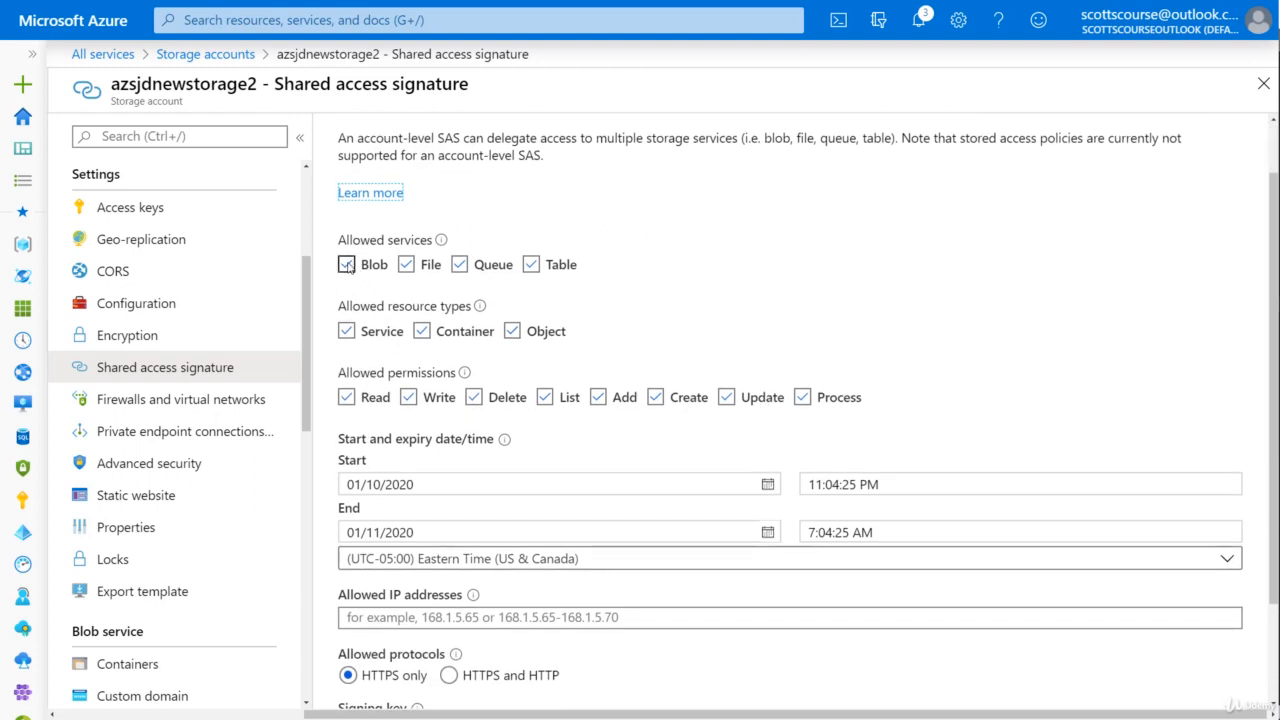
pyautogui.click(406, 265)
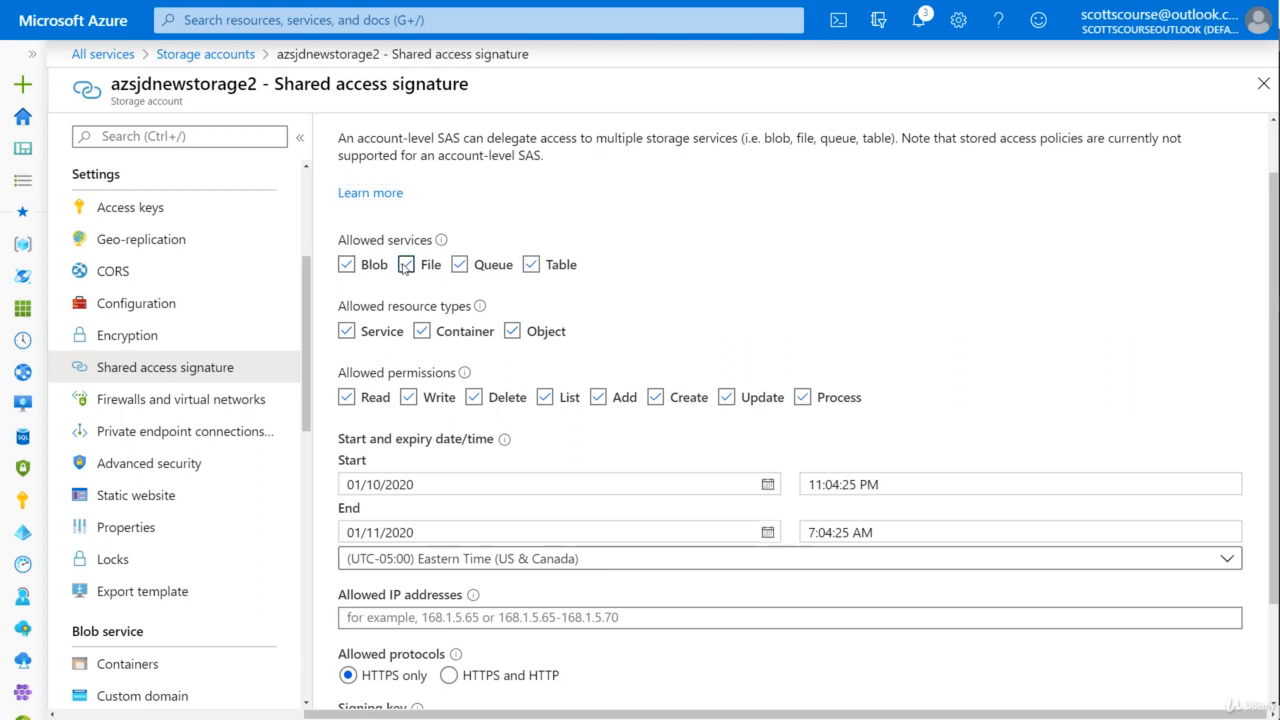
pyautogui.click(459, 265)
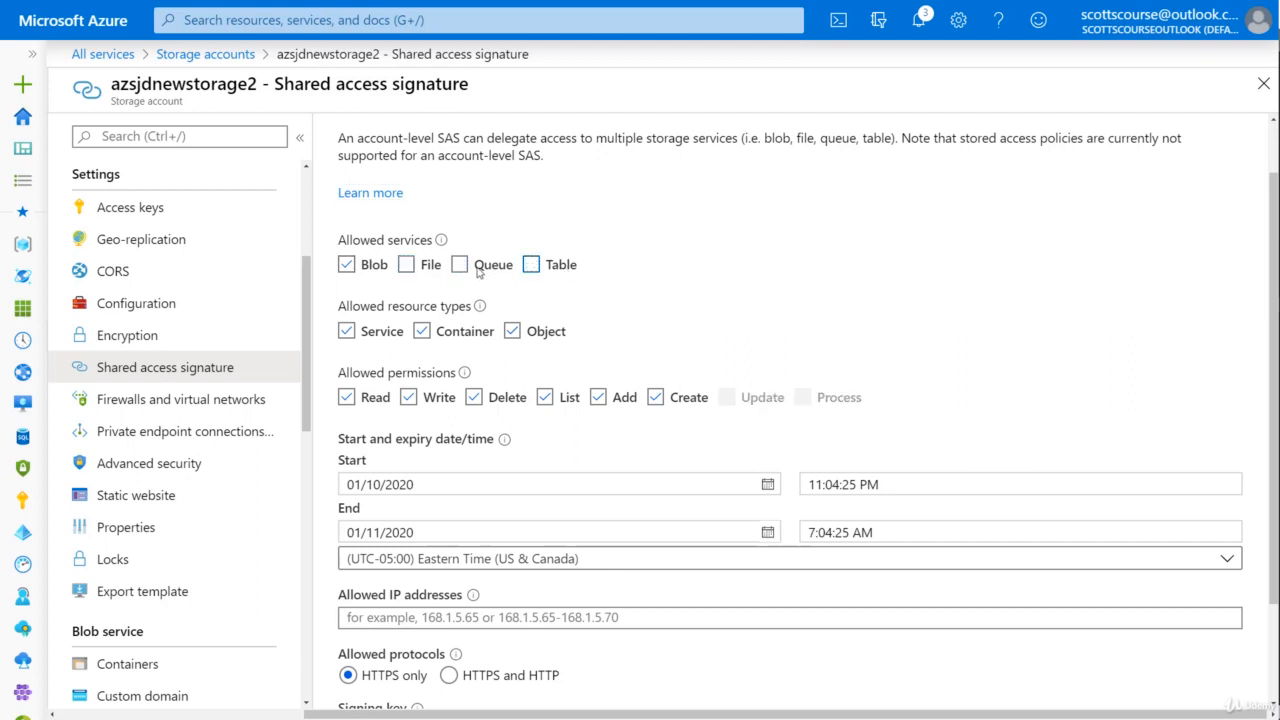
# Step: Restrict the shared access signature's permissions to Read and List by removing Write, Delete, Add and Create
pyautogui.click(408, 397)
pyautogui.click(473, 397)
pyautogui.click(598, 397)
pyautogui.click(656, 398)
# Step: Set the shared access signature's end date to 02/11/2020
pyautogui.scroll(-1, 546, 399)
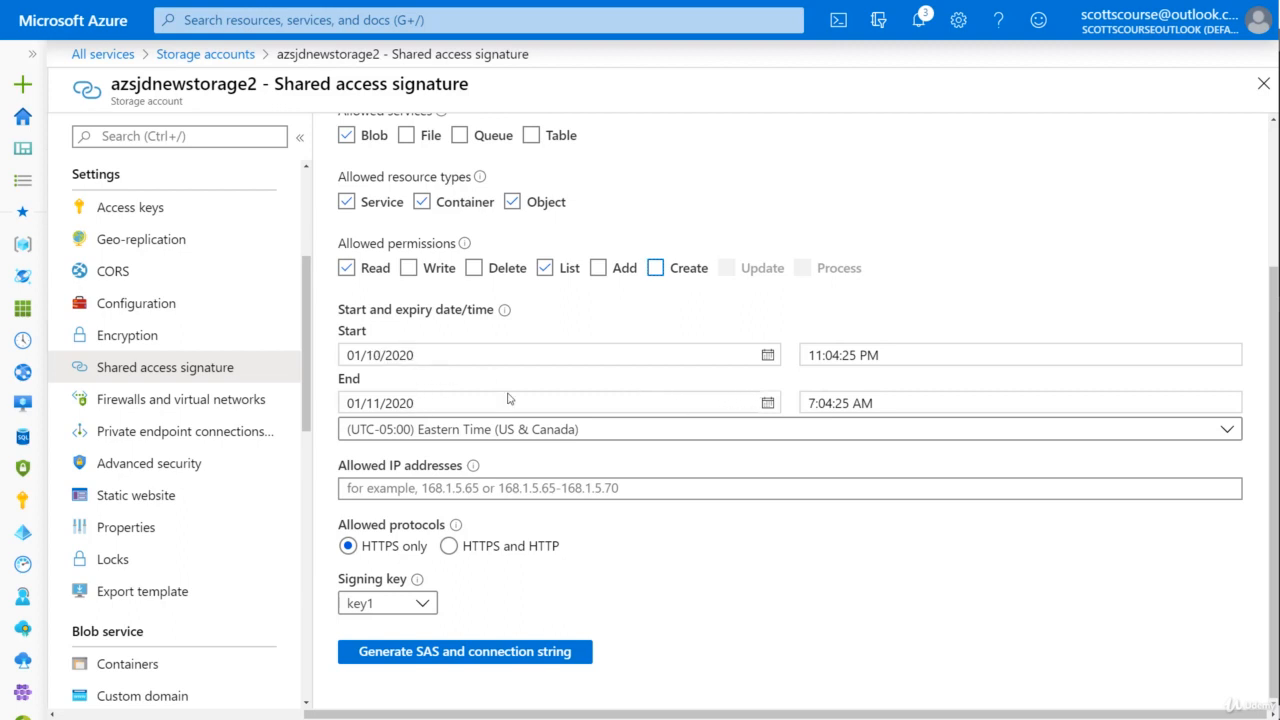
pyautogui.click(363, 404)
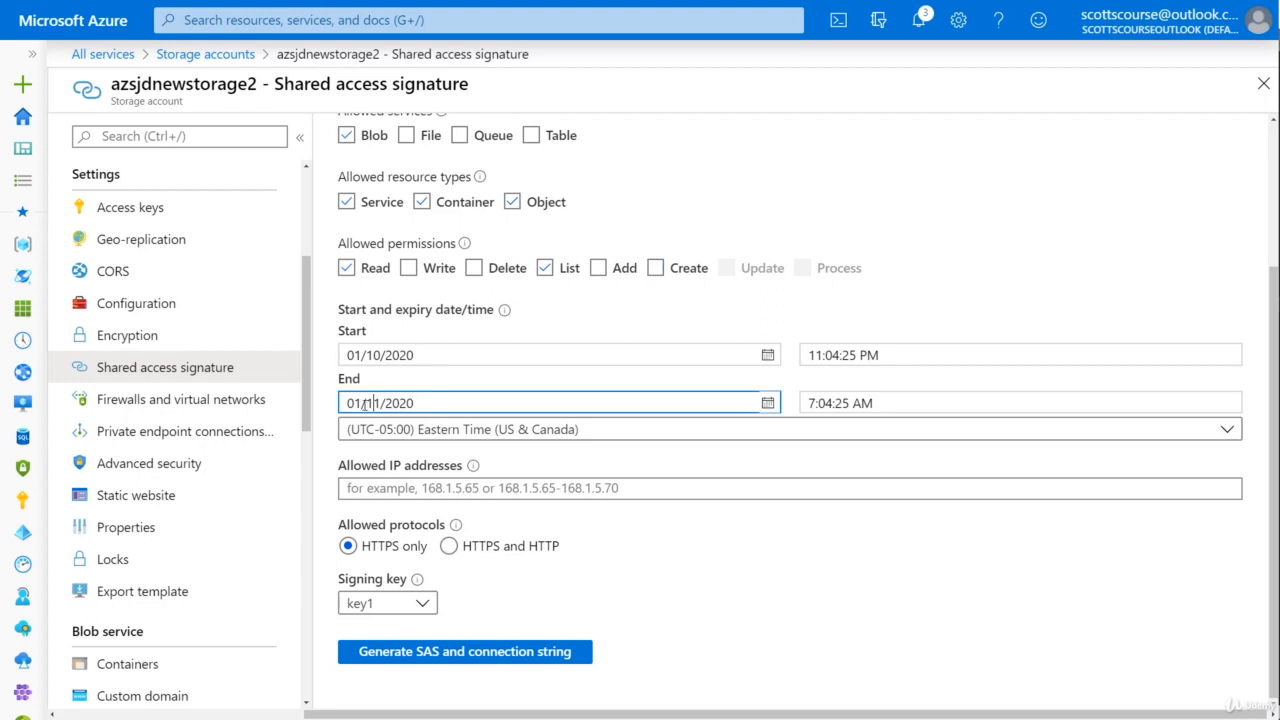
pyautogui.press('BackSpace')
pyautogui.write('2')
# Step: Generate the SAS and connection string, and select the whole Blob service SAS URL
pyautogui.click(433, 656)
pyautogui.scroll(-2, 657, 595)
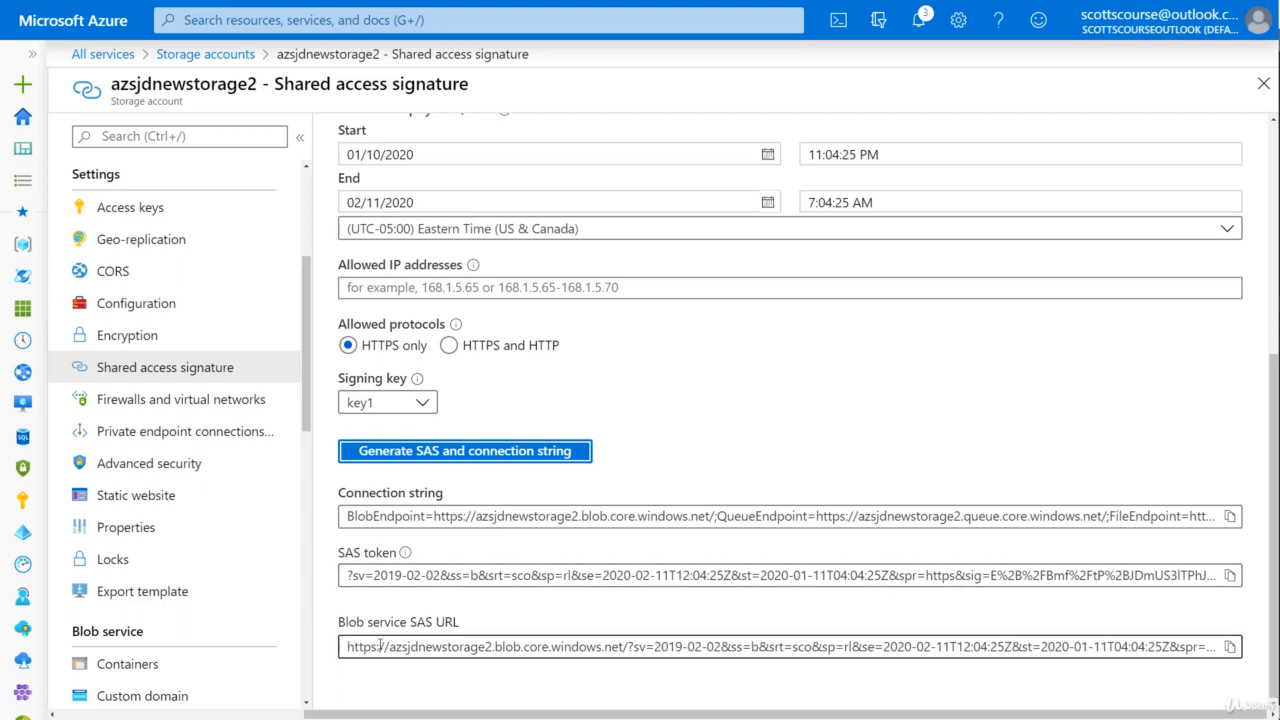
pyautogui.tripleClick(553, 645)
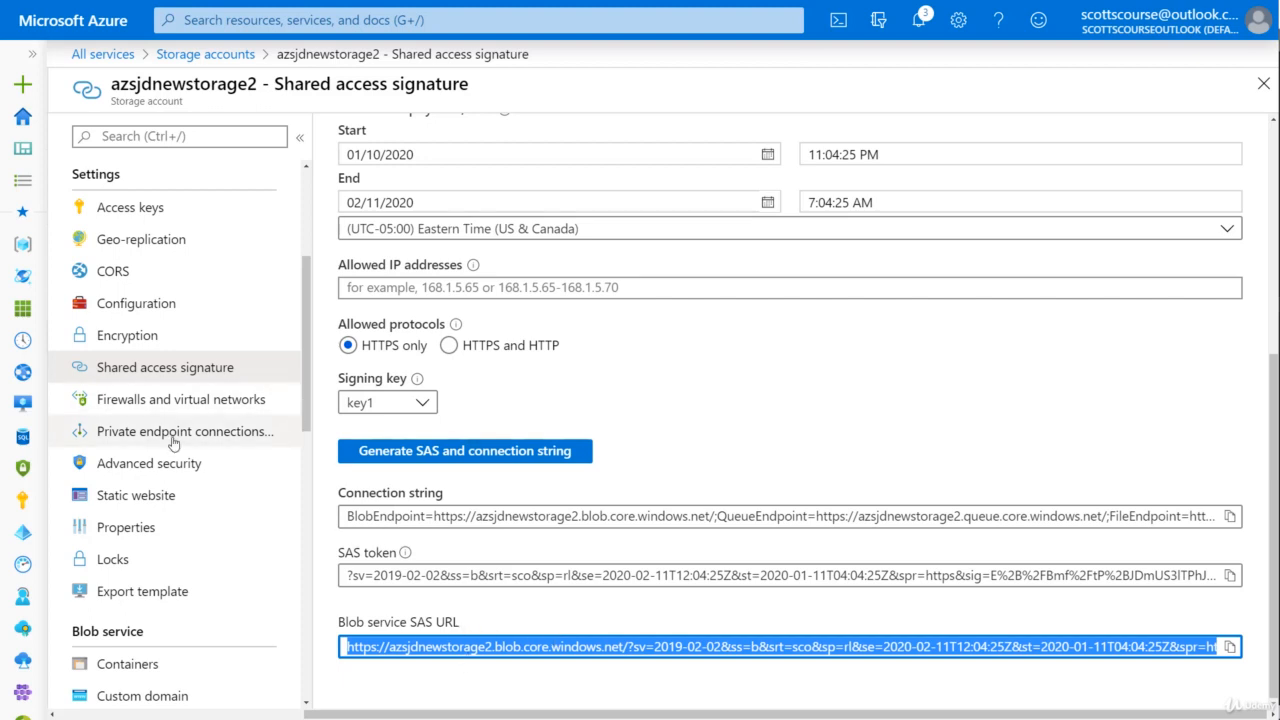
# Step: Look up the Primary Blob Service Endpoint in the storage account's properties
pyautogui.click(153, 535)
pyautogui.scroll(-2, 514, 480)
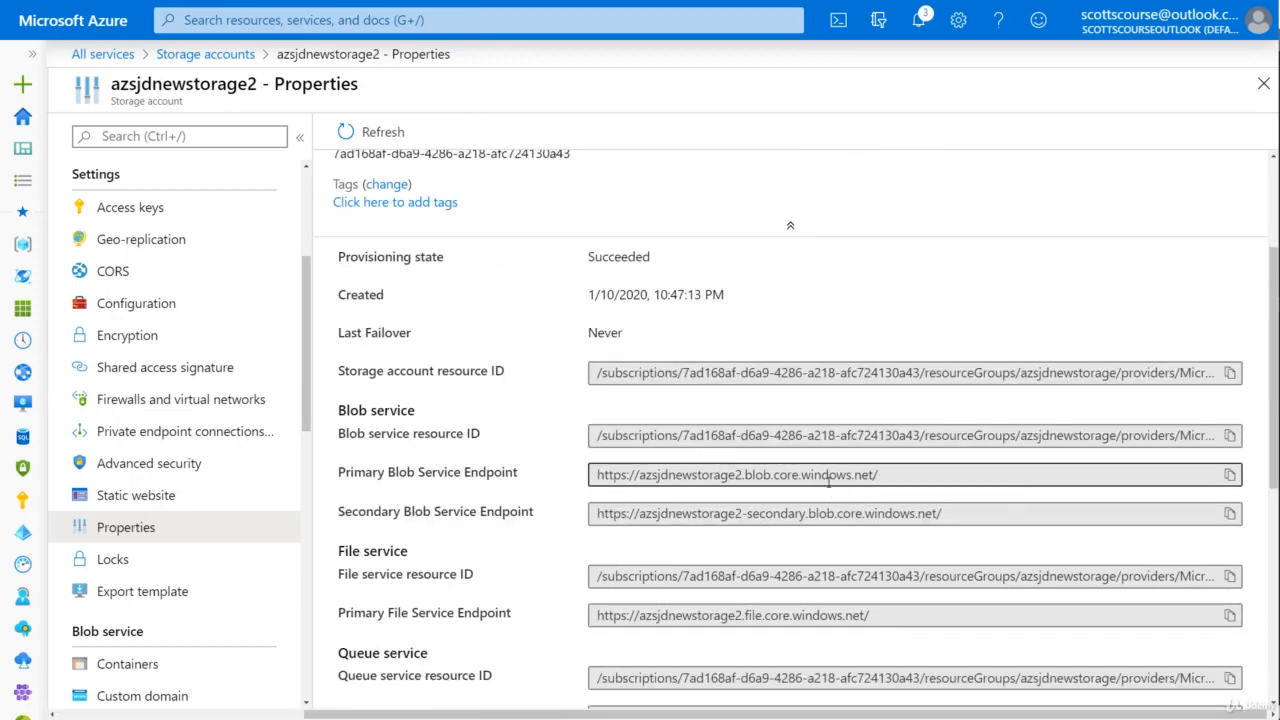
pyautogui.scroll(2, 720, 466)
pyautogui.scroll(2, 196, 376)
pyautogui.scroll(1, 196, 376)
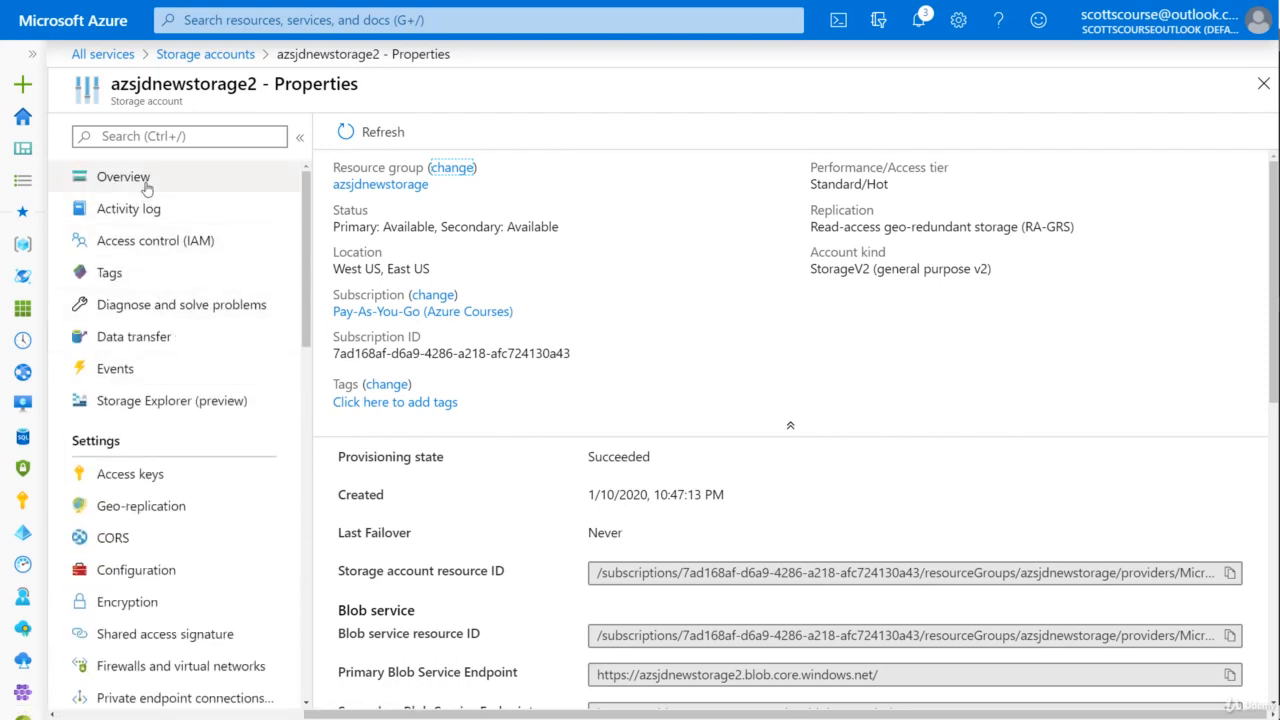
# Step: Go back to the container named new and open the properties of the test.html blob
pyautogui.click(106, 180)
pyautogui.click(421, 487)
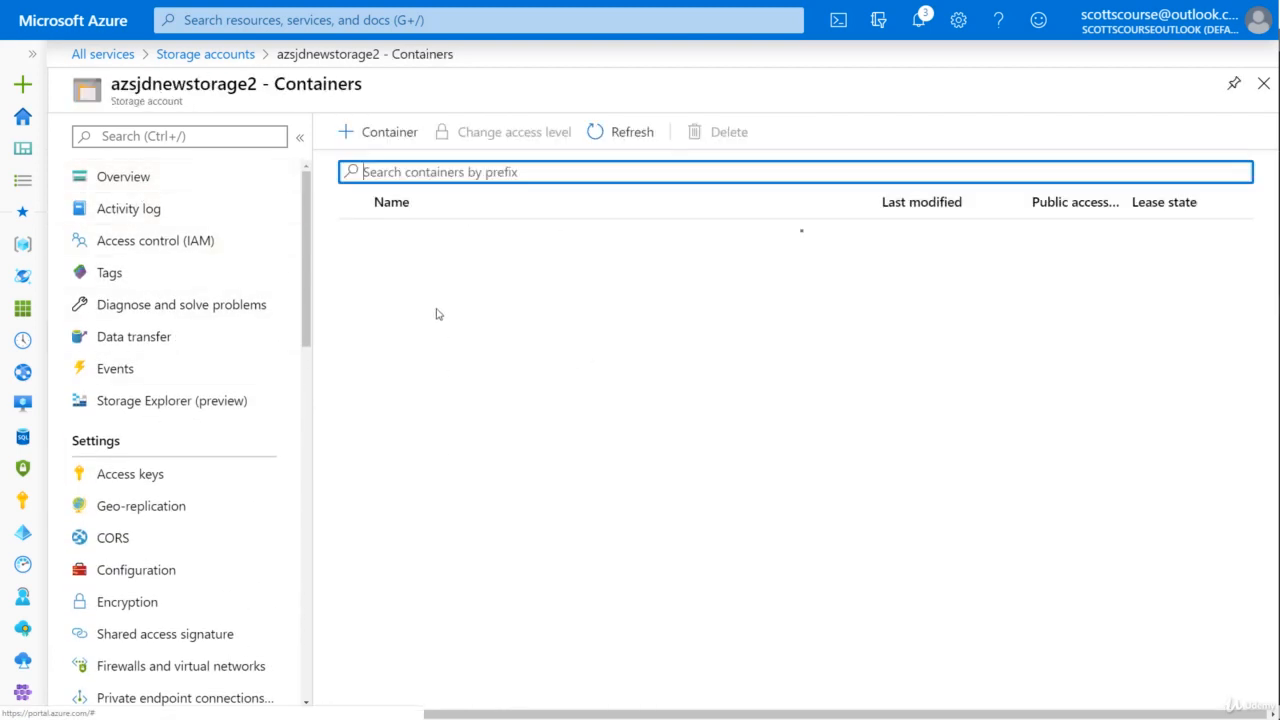
pyautogui.click(395, 238)
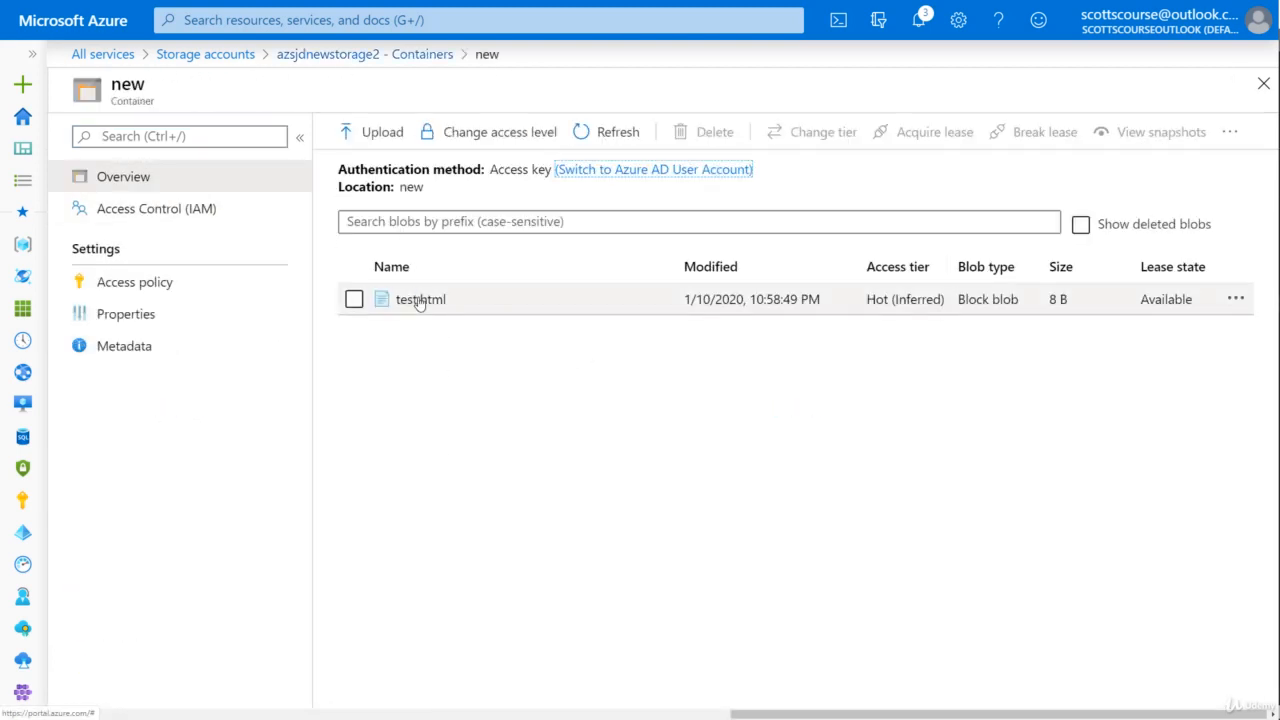
pyautogui.click(1236, 298)
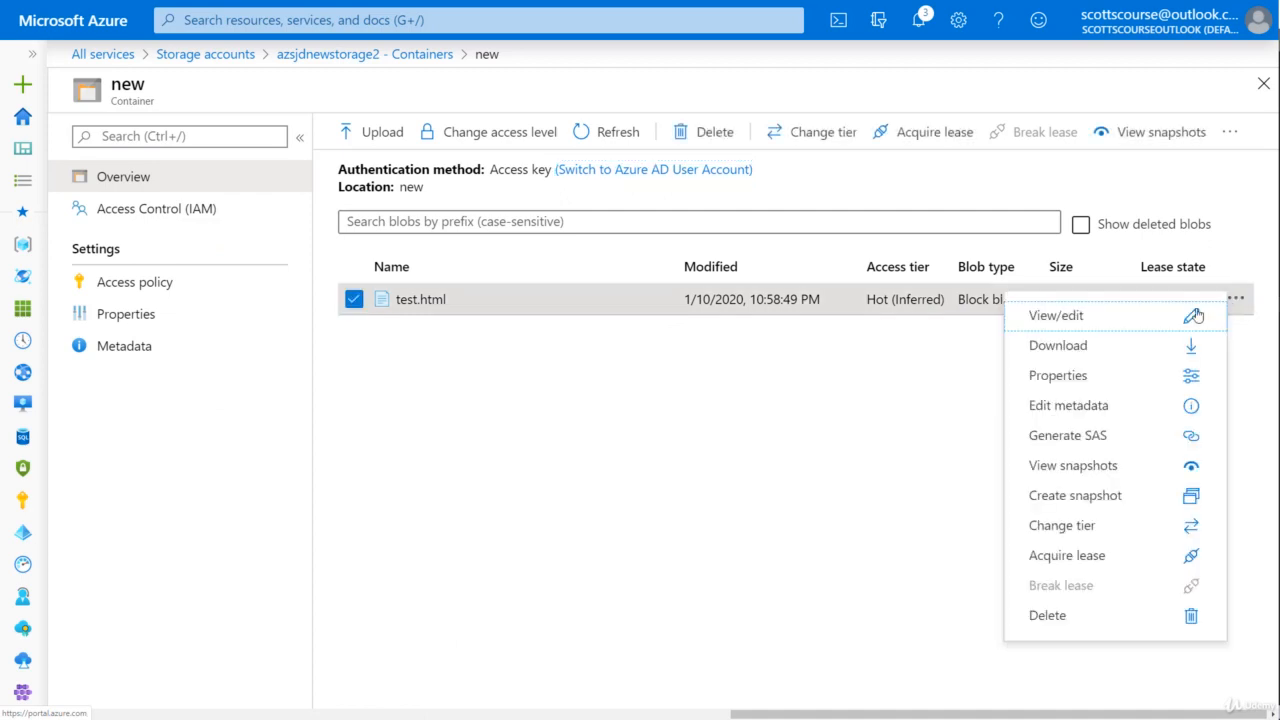
pyautogui.click(1066, 378)
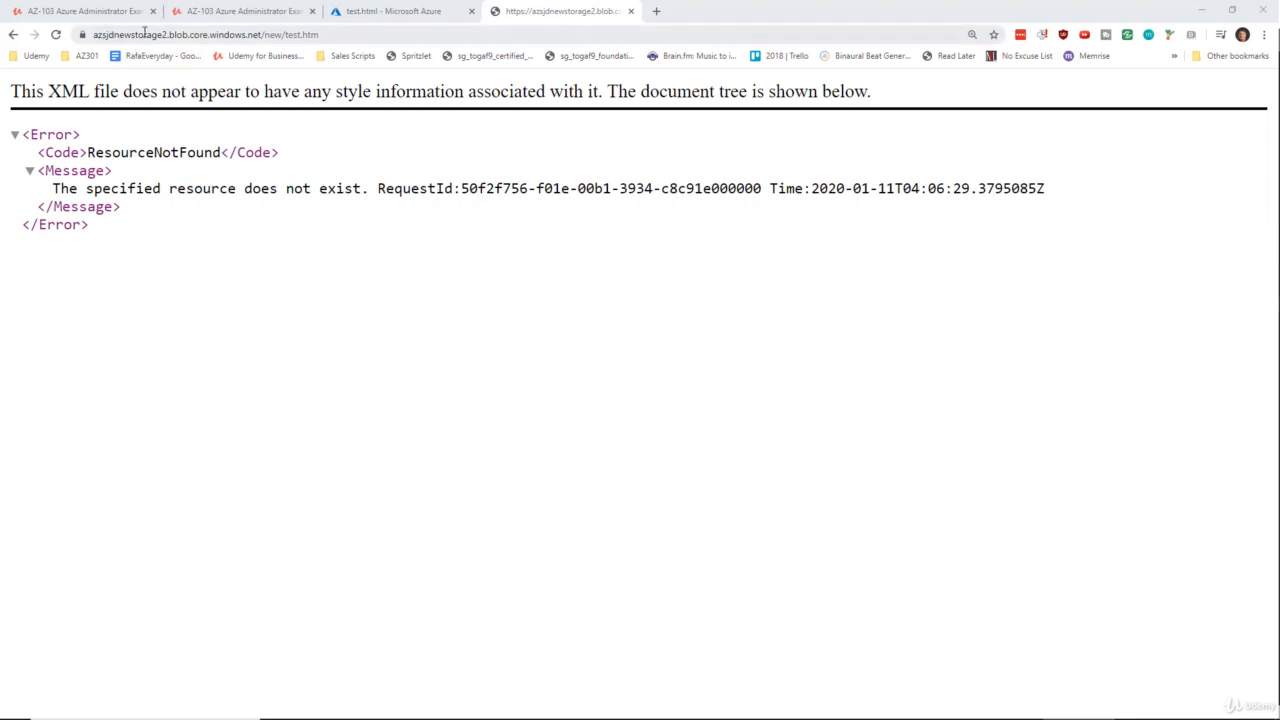
# Step: In the browser tab with the blob address, correct the URL's ending to /new/test.html and load it
pyautogui.click(130, 33)
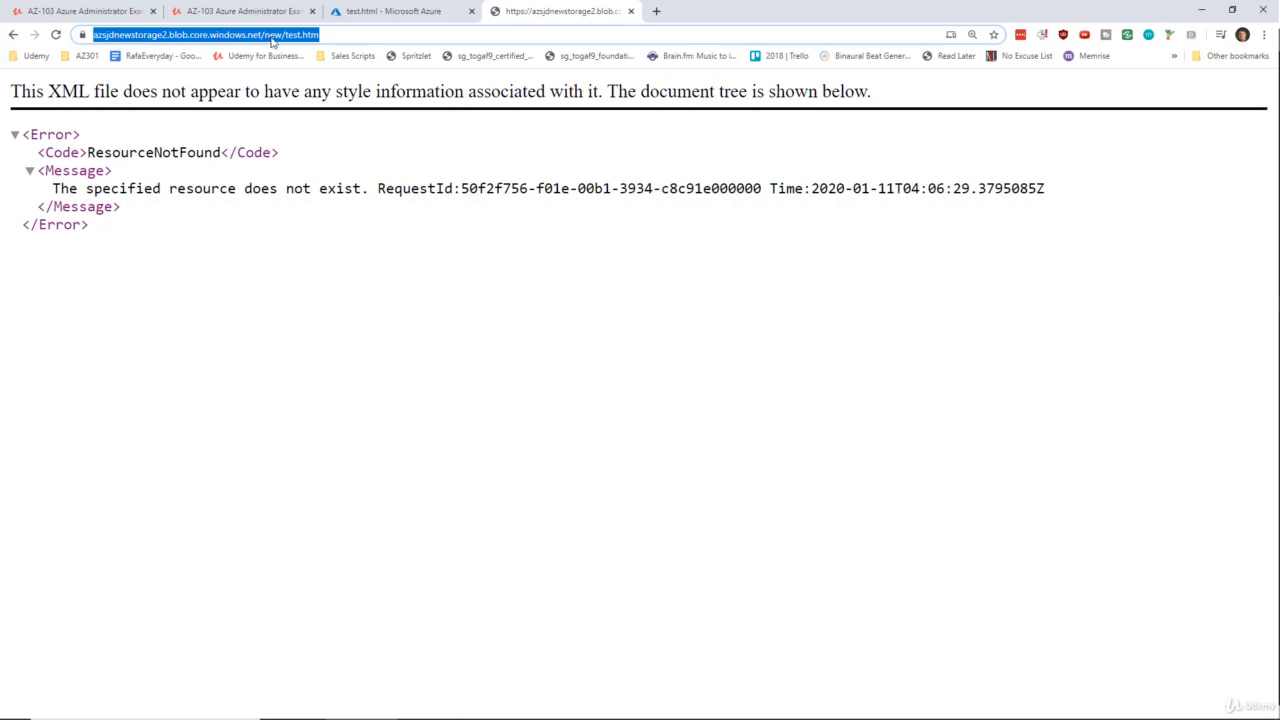
pyautogui.click(322, 35)
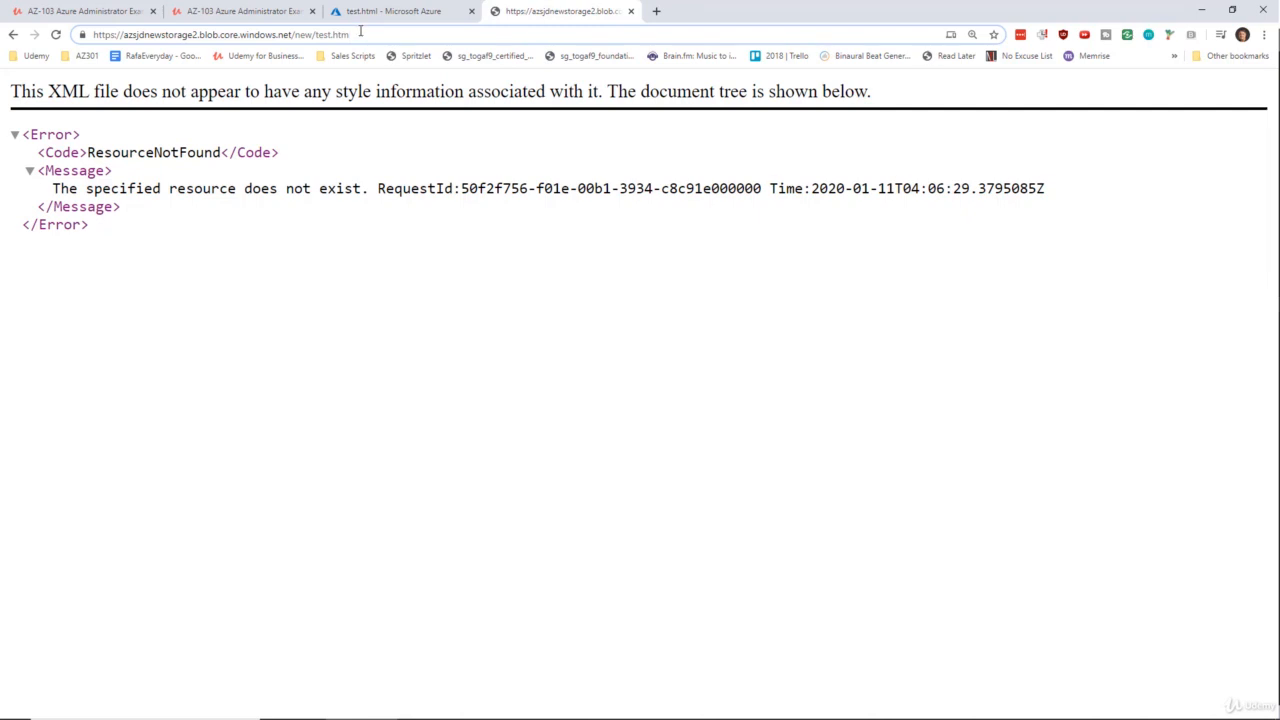
pyautogui.write('l')
pyautogui.press('Return')
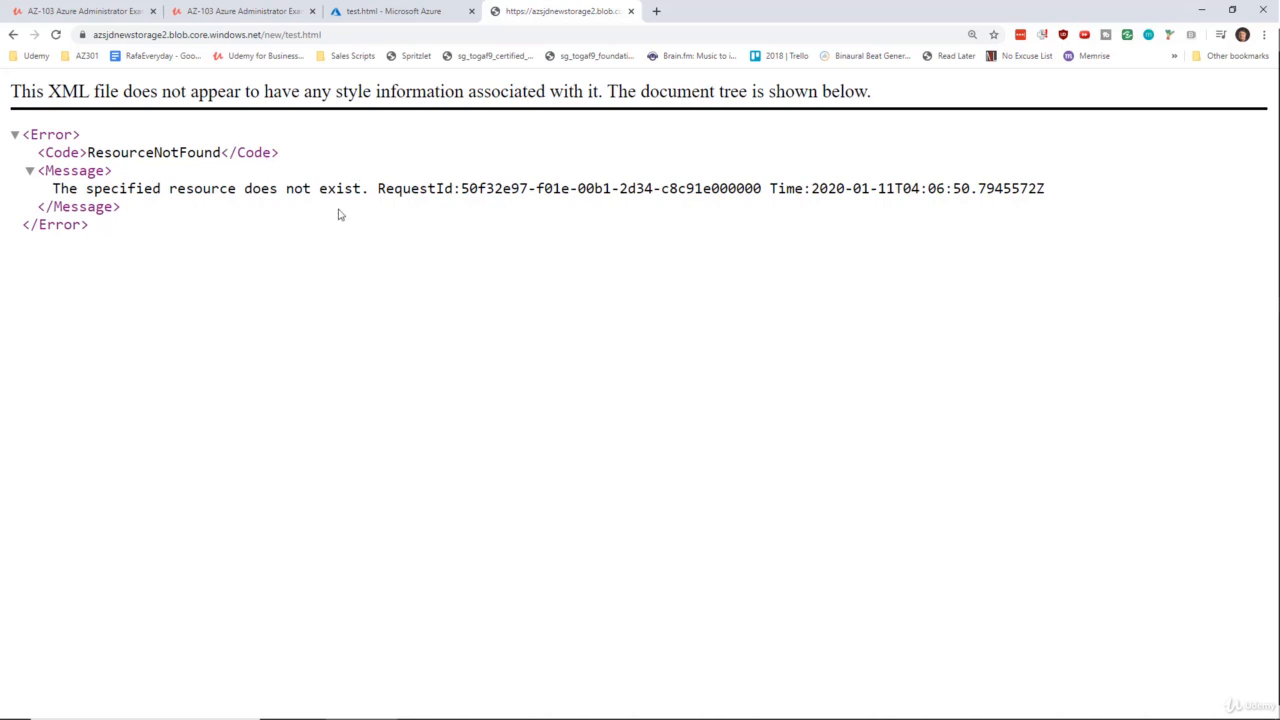
# Step: Replace the blob page's web address with the copied Blob service SAS URL, including its access token
pyautogui.click(218, 34)
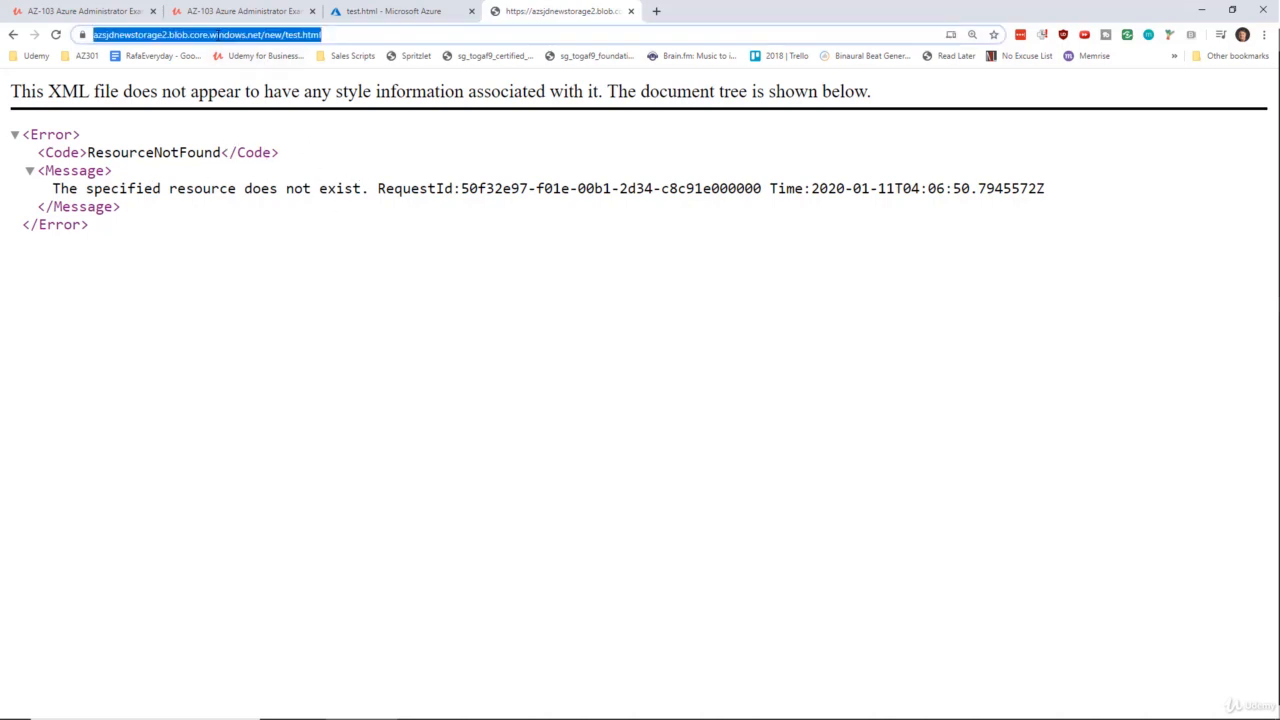
pyautogui.press('Home')
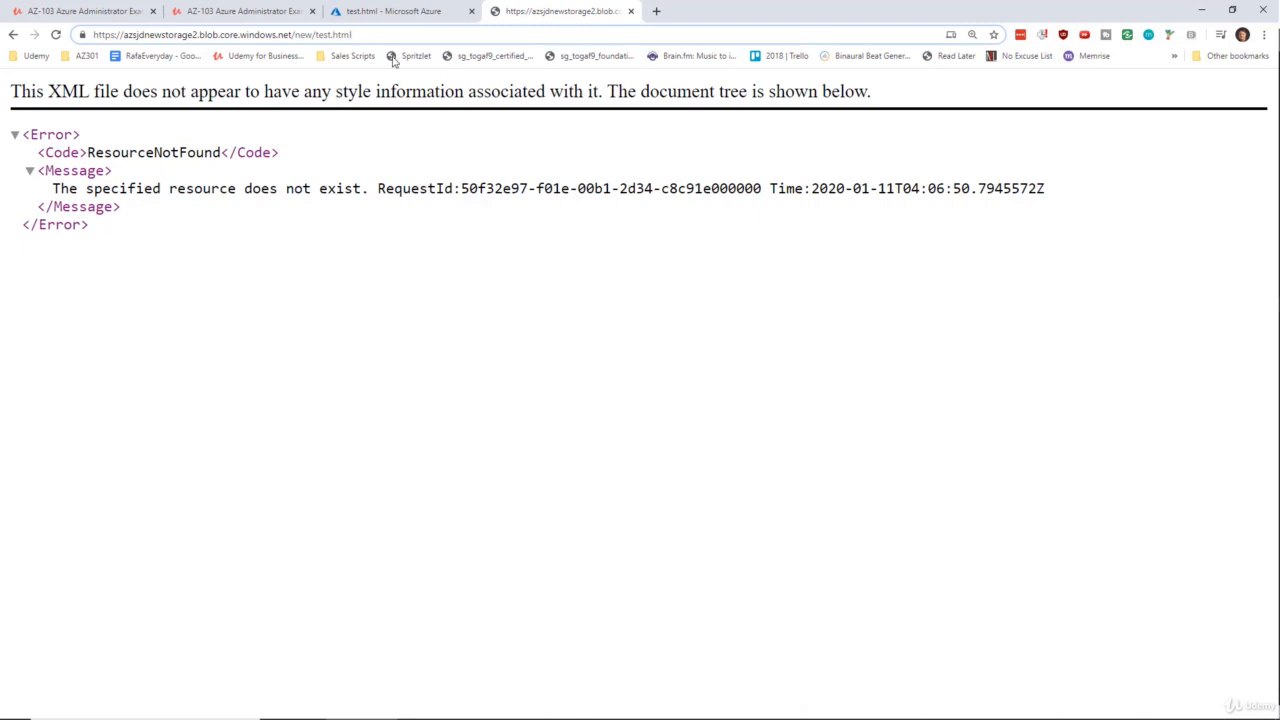
pyautogui.hotkey('ctrl', 'l')
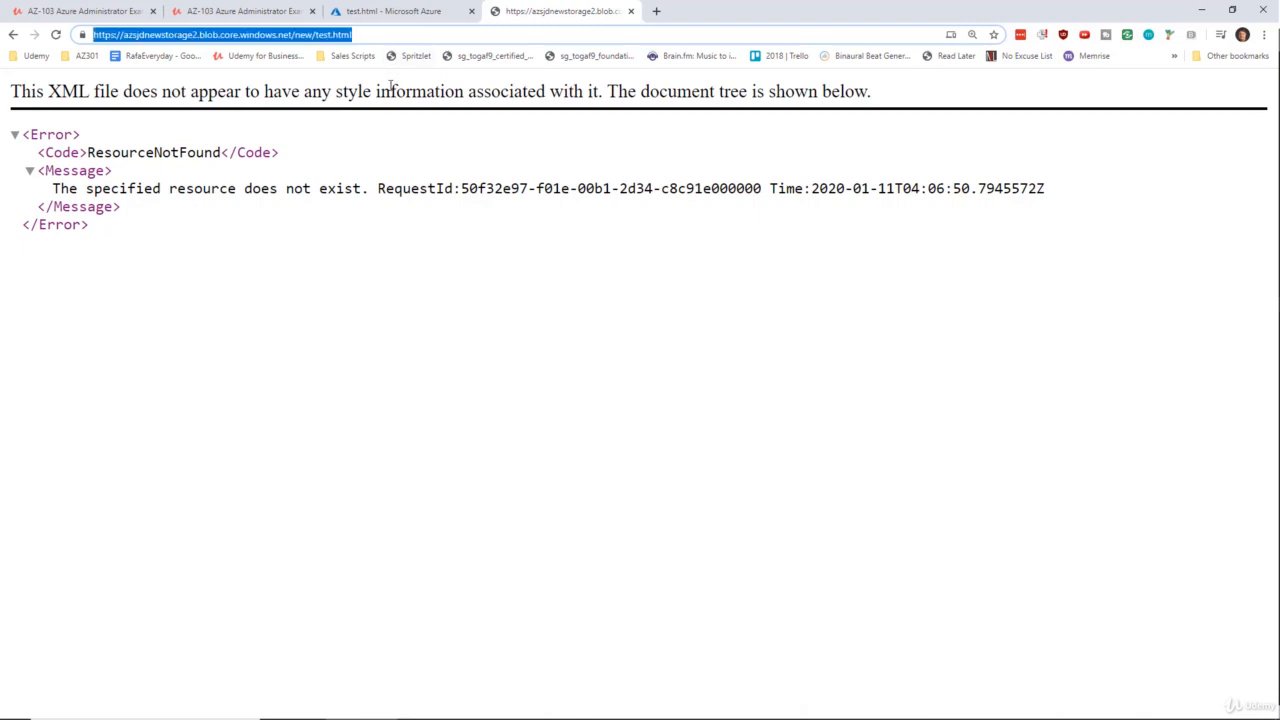
pyautogui.hotkey('ctrl', 'v')
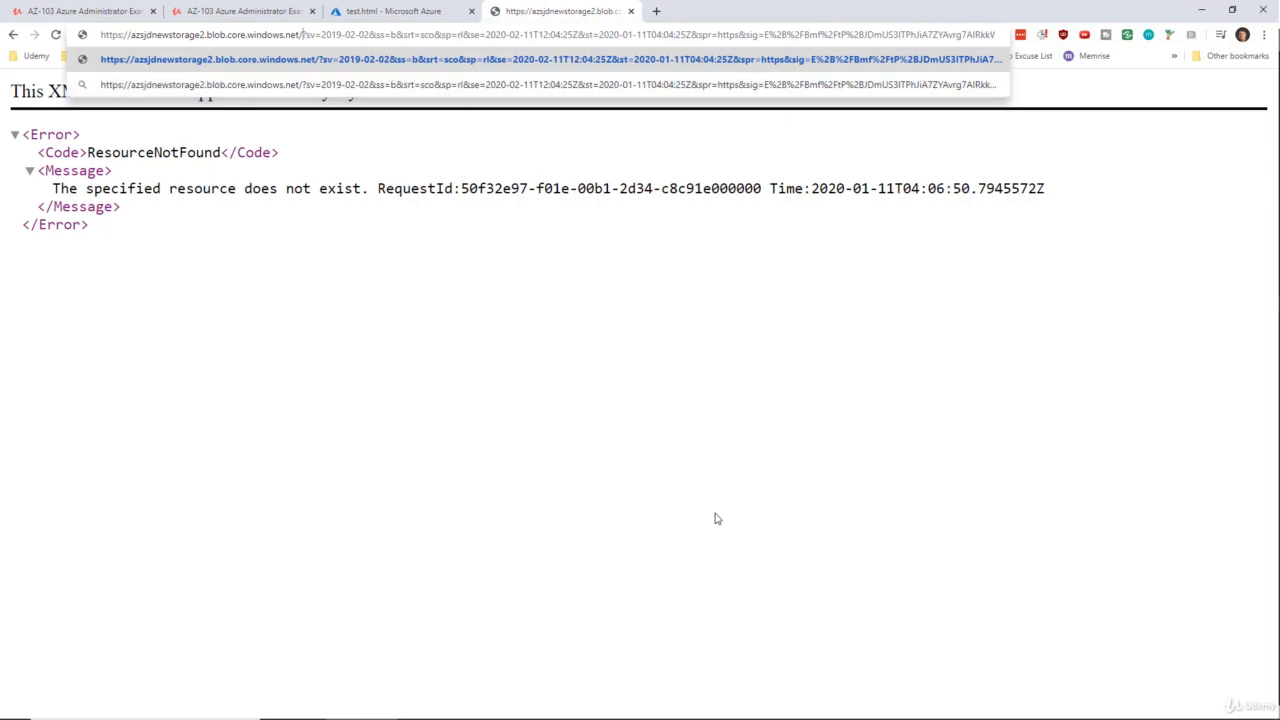
# Step: Insert new/test.html before the question mark in the SAS URL and load the address
pyautogui.write('new/test.htm')
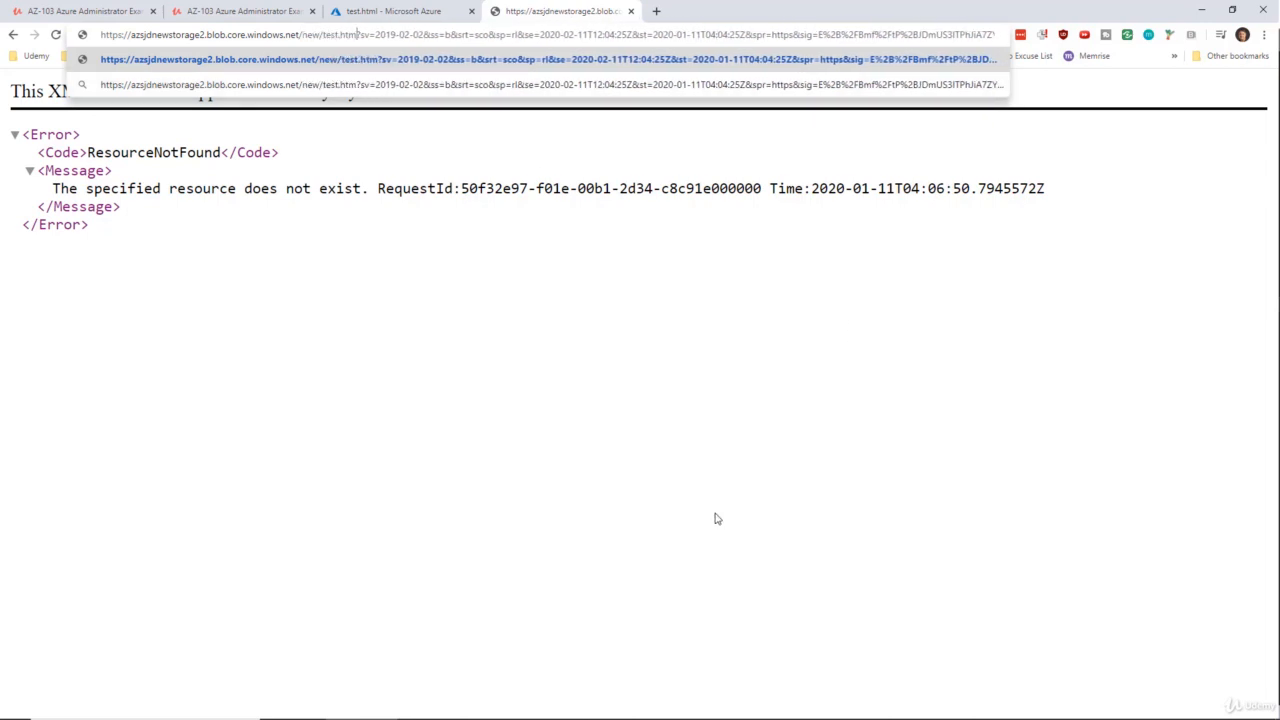
pyautogui.write('l')
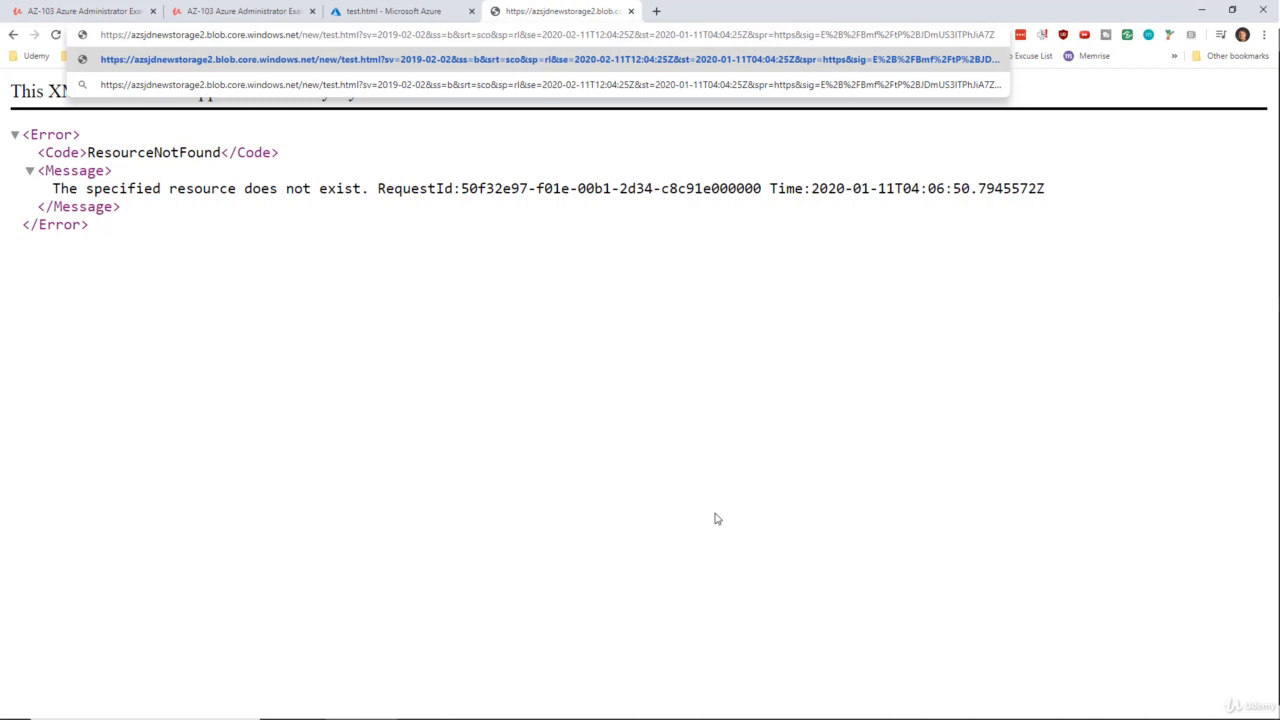
pyautogui.press('End')
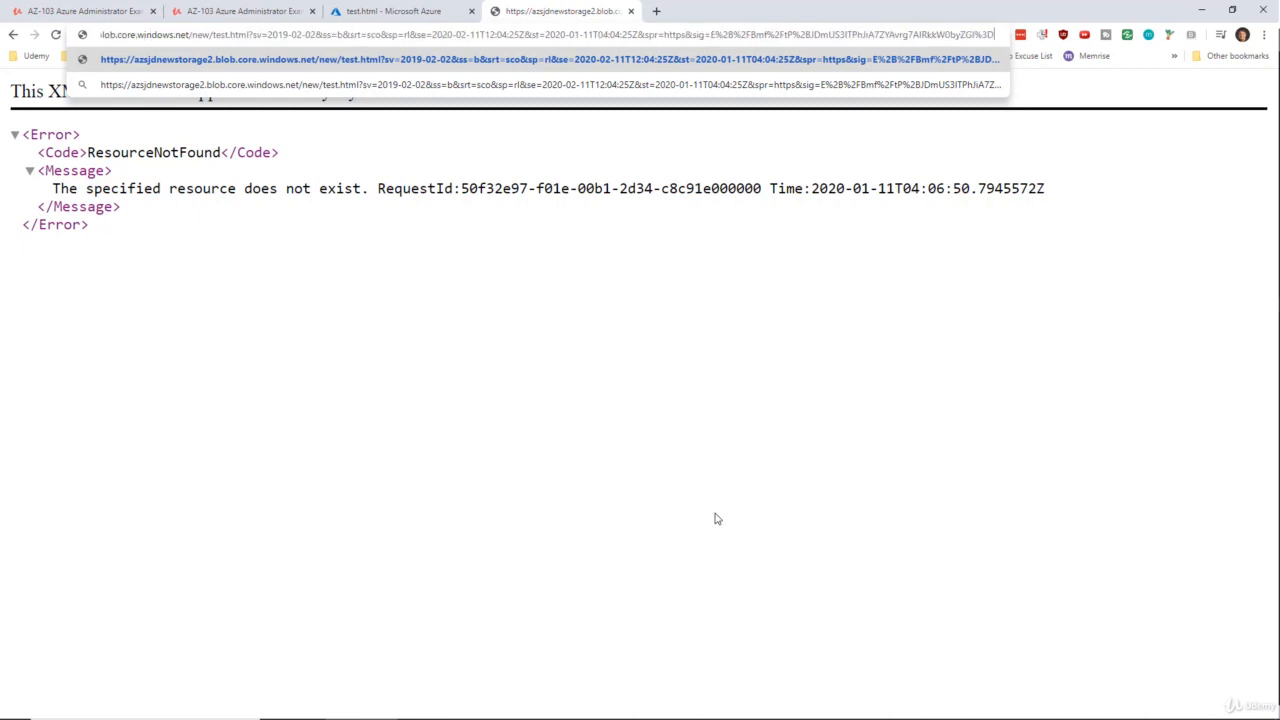
pyautogui.press('Home')
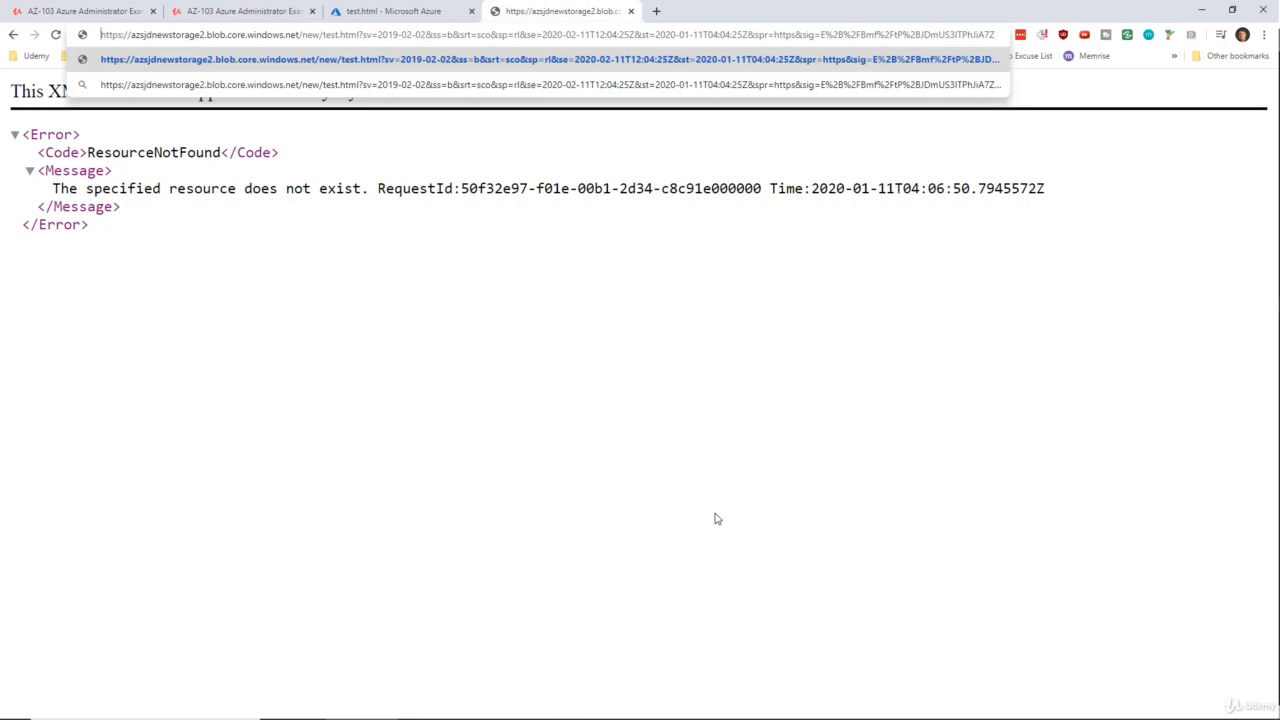
pyautogui.press('Return')
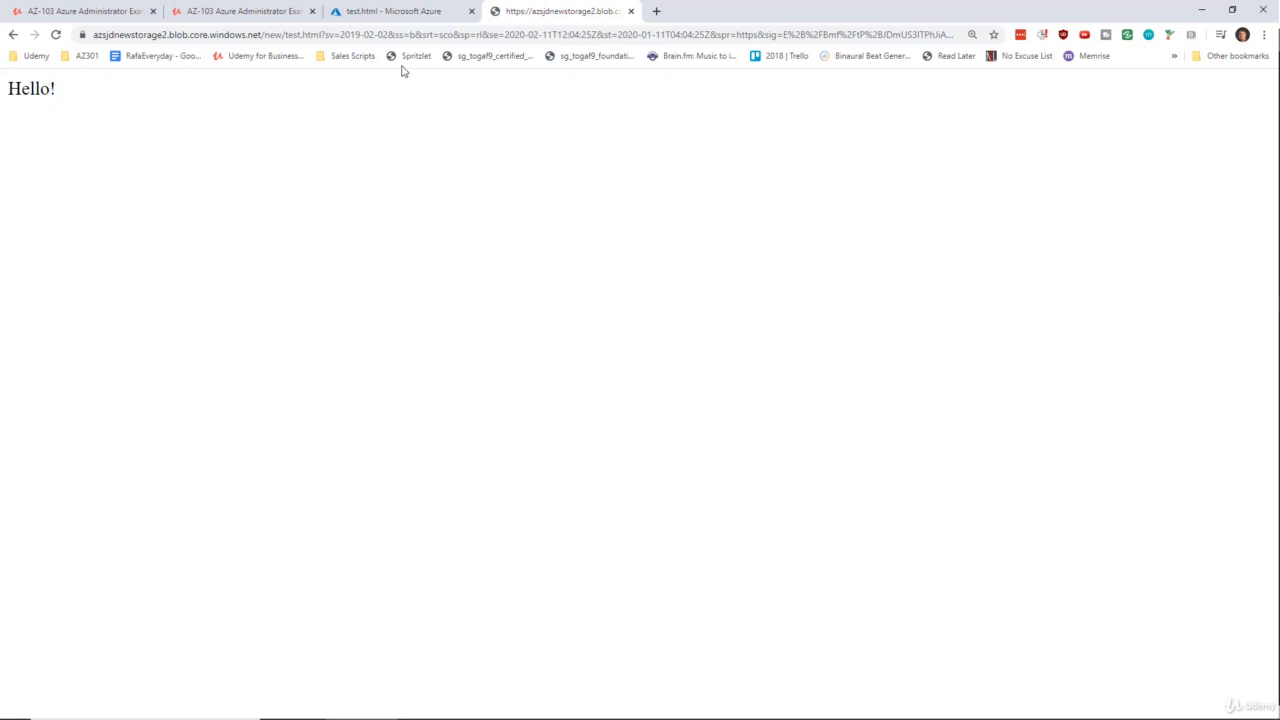
# Step: In the Azure portal, review the shared access signature settings of storage account azsjdnewstorage2, checking back on the loaded test.html page
pyautogui.click(340, 20)
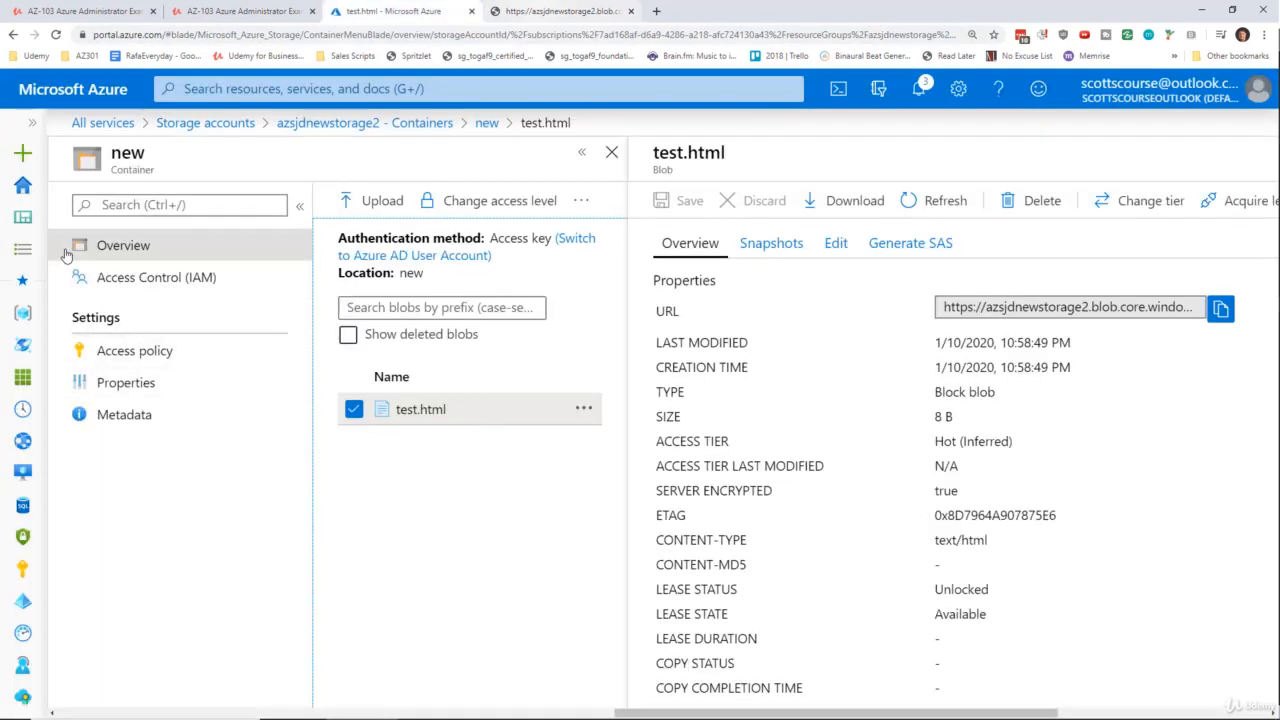
pyautogui.click(340, 123)
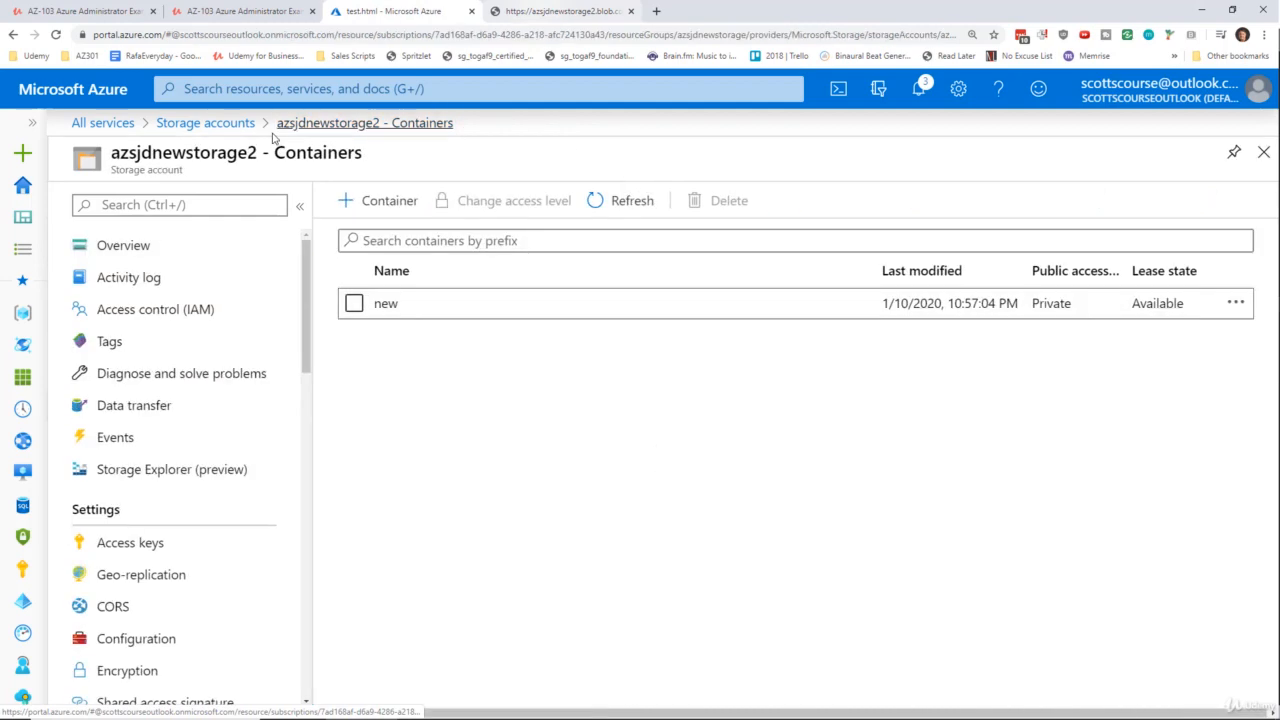
pyautogui.scroll(-2, 172, 566)
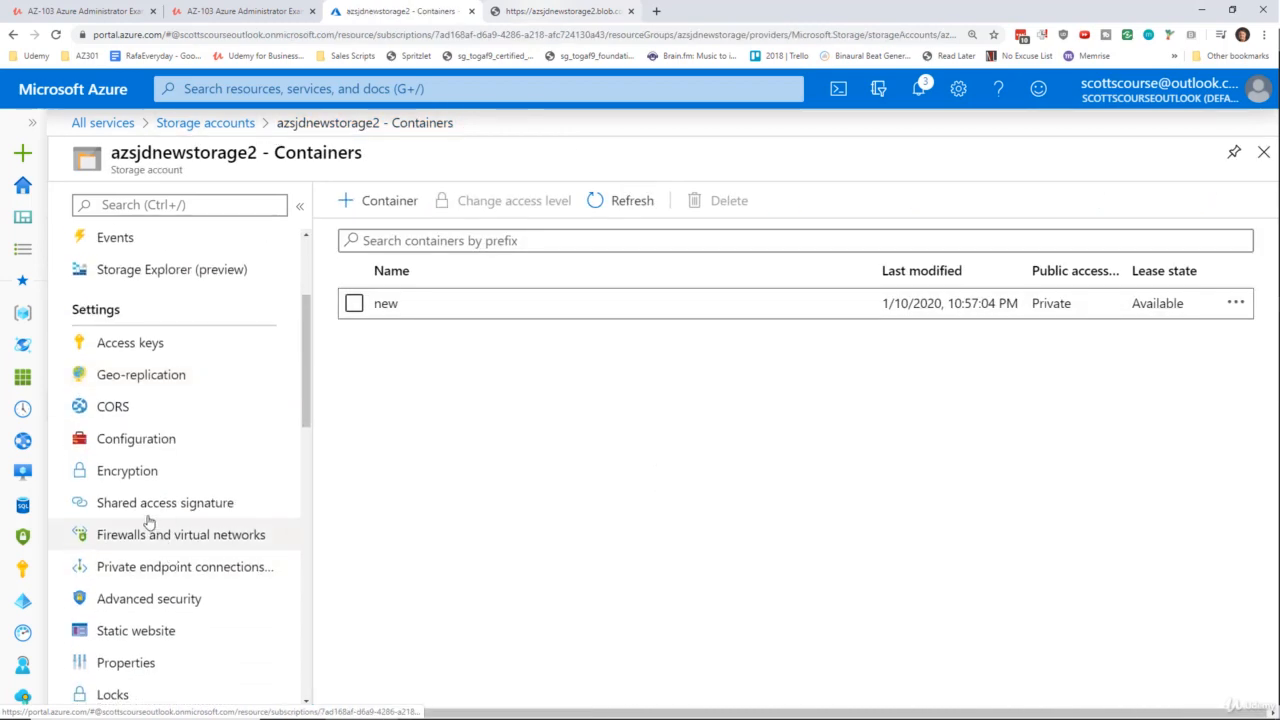
pyautogui.click(149, 503)
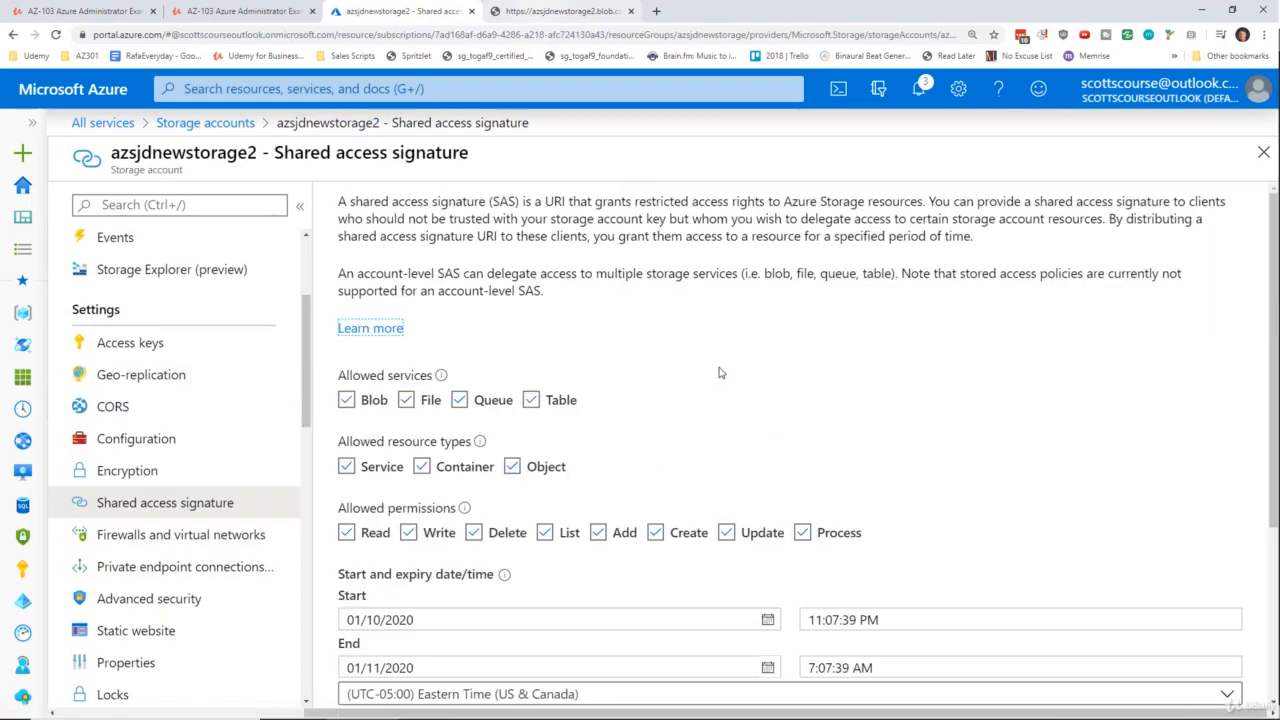
pyautogui.scroll(-3, 717, 372)
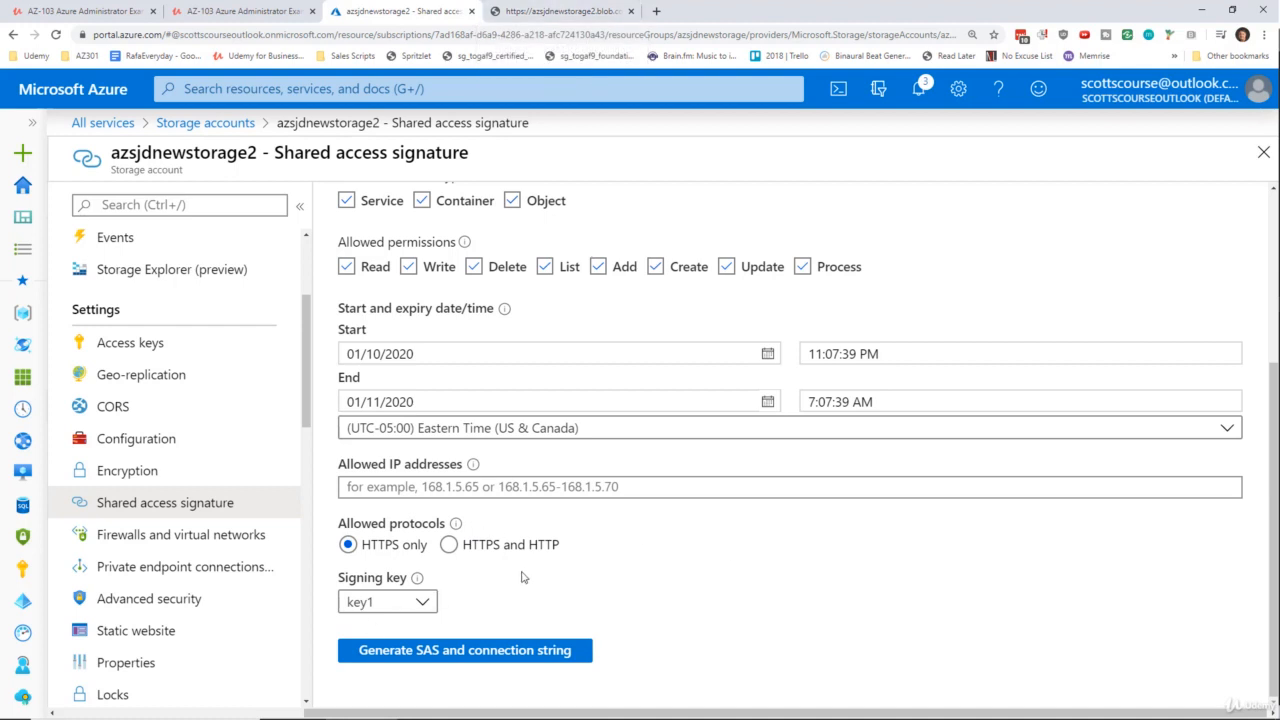
pyautogui.scroll(2, 521, 577)
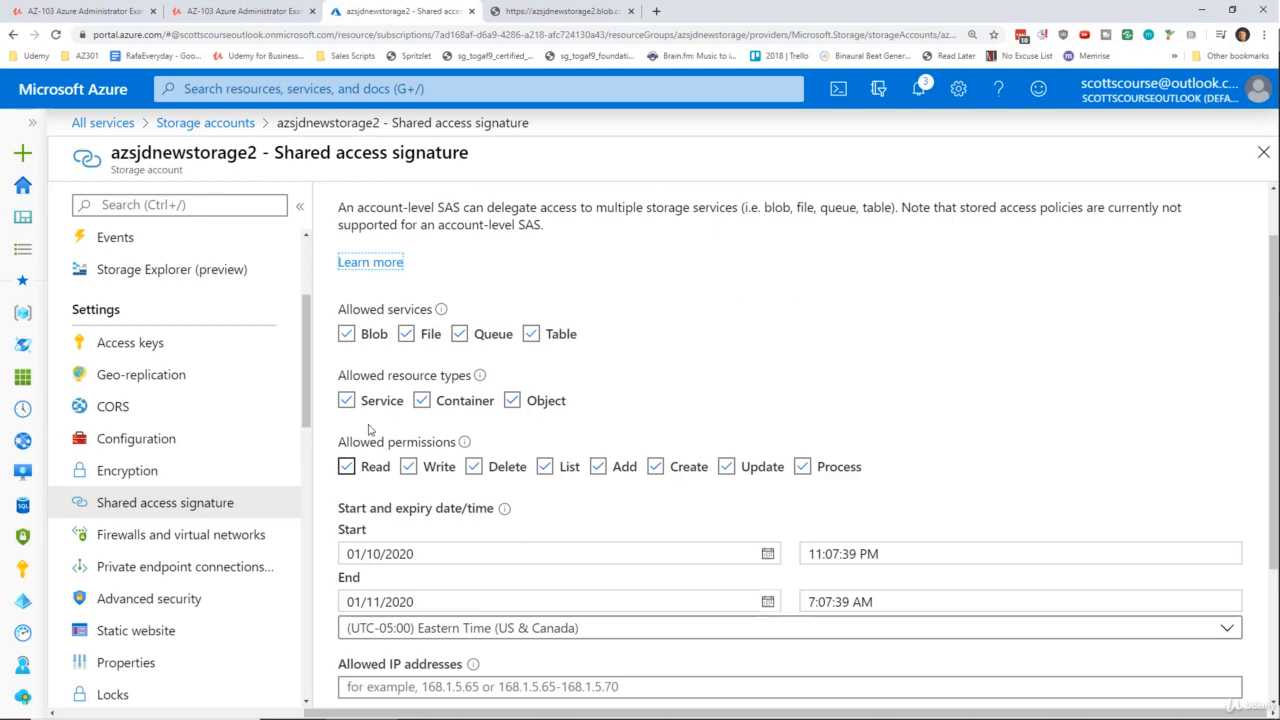
pyautogui.click(527, 7)
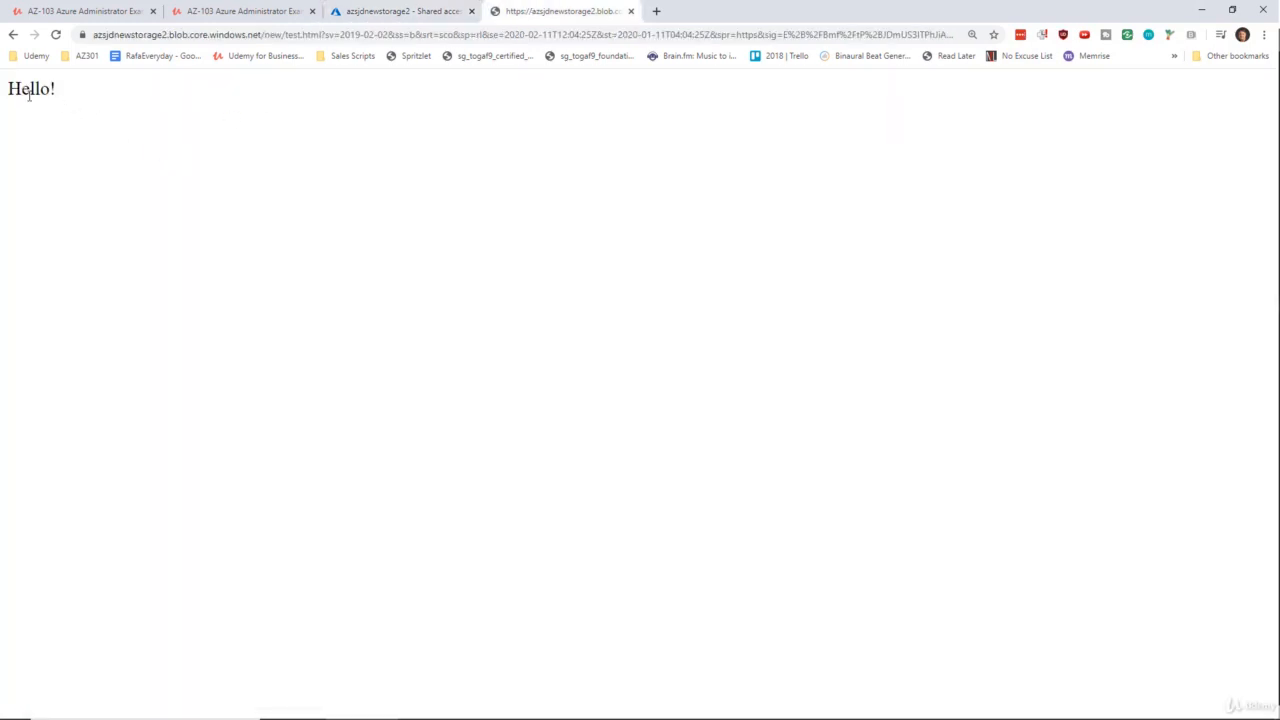
pyautogui.click(400, 11)
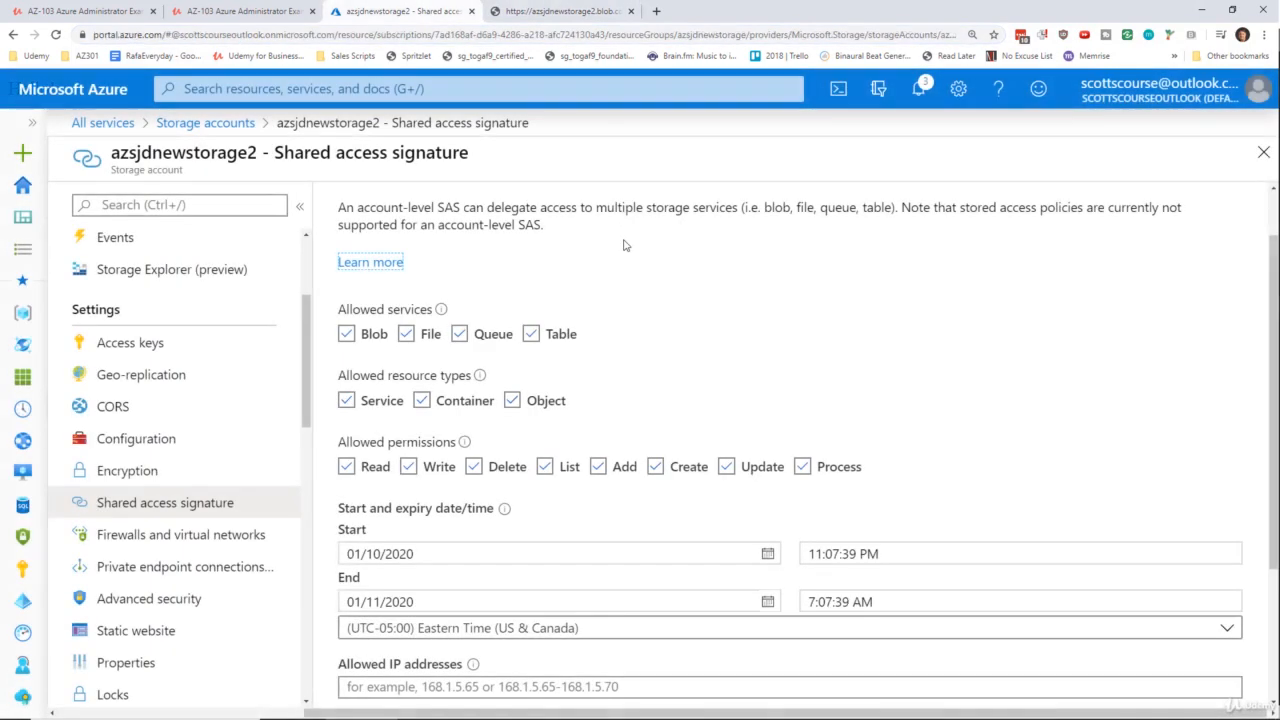